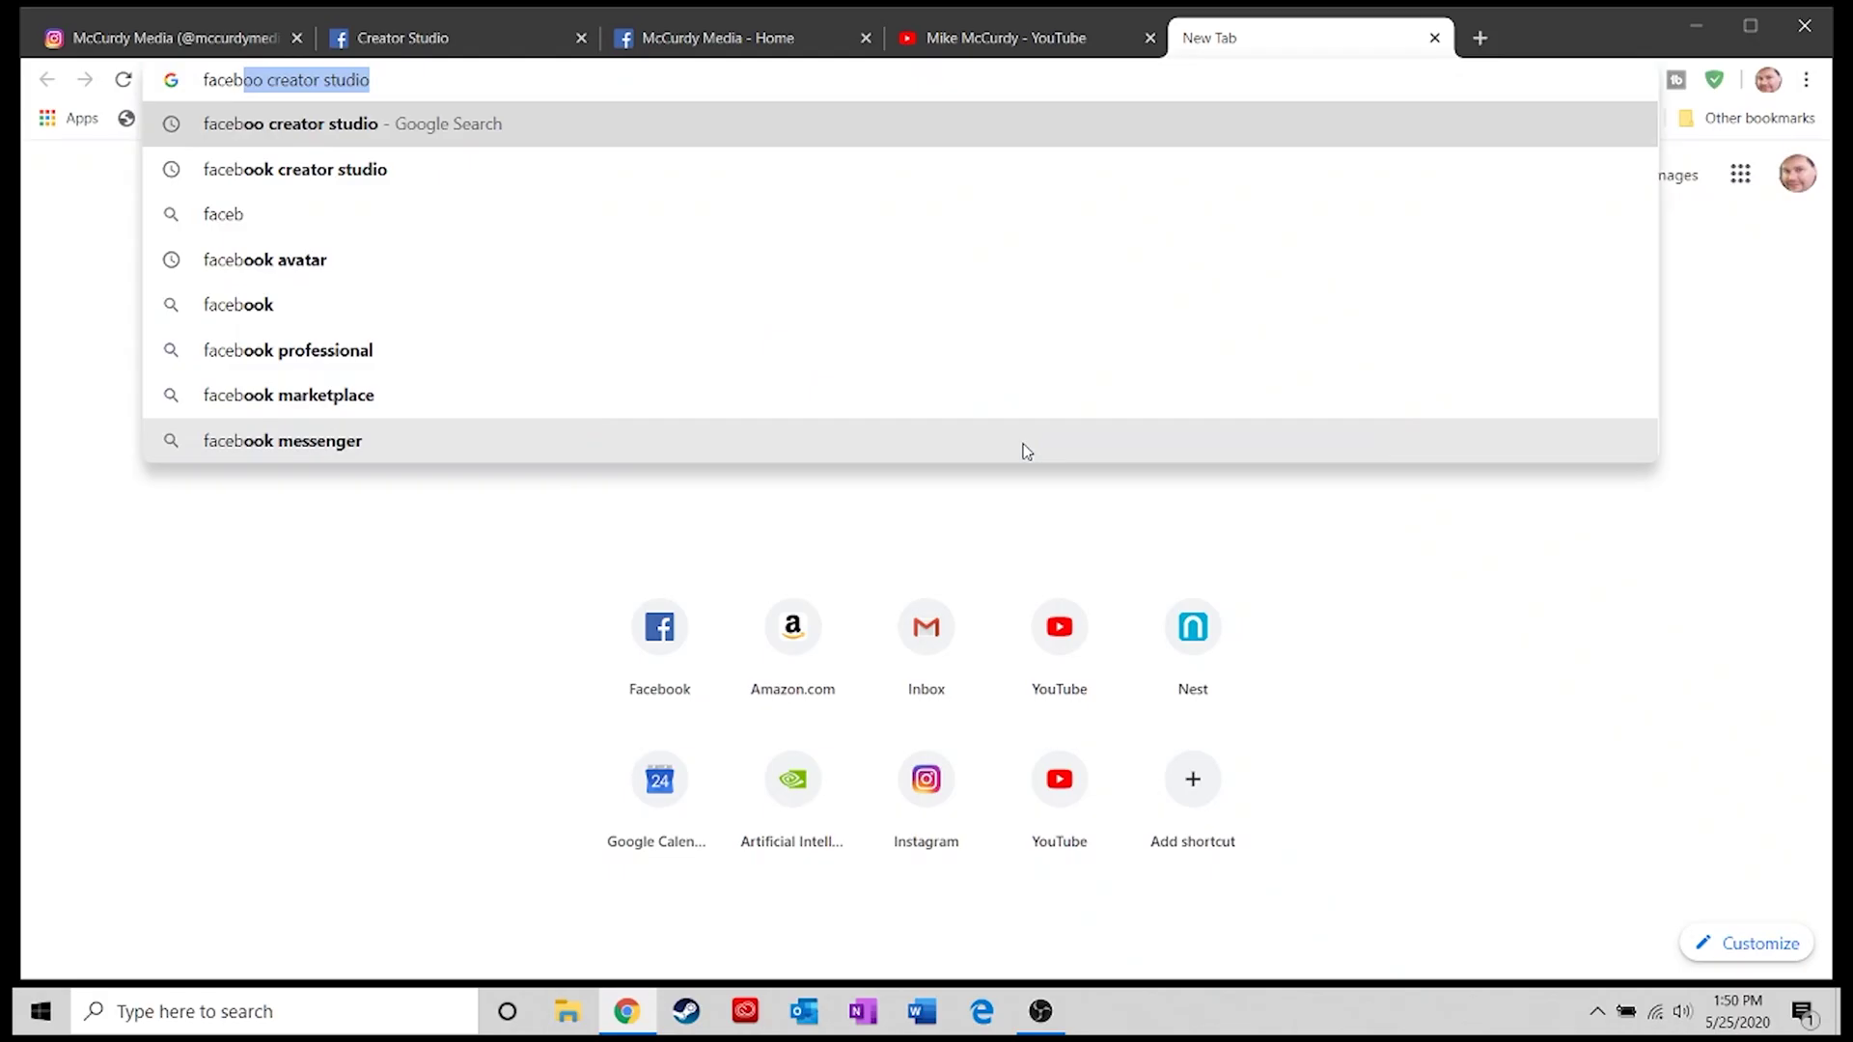
# Search the web for 'facebook creator studio' from the new tab's address bar.
pyautogui.write('ook creator studi')
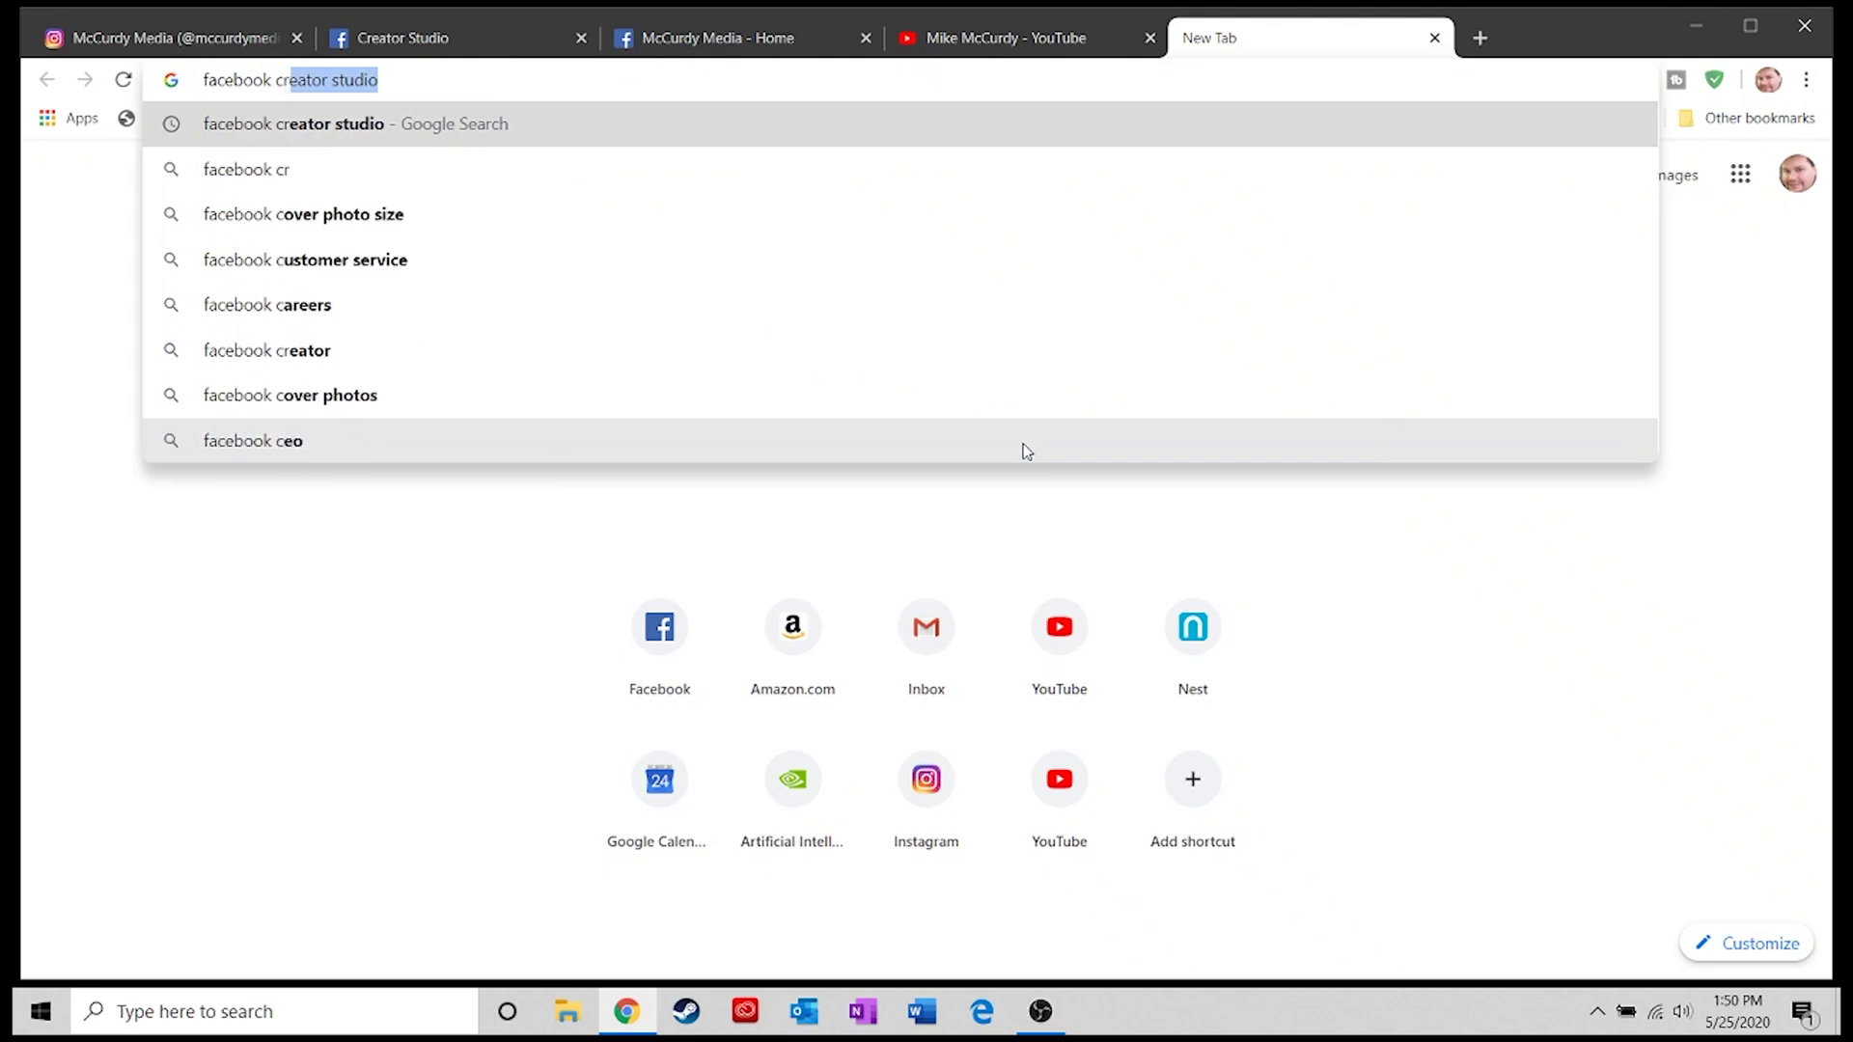
pyautogui.write('o')
pyautogui.press('Return')
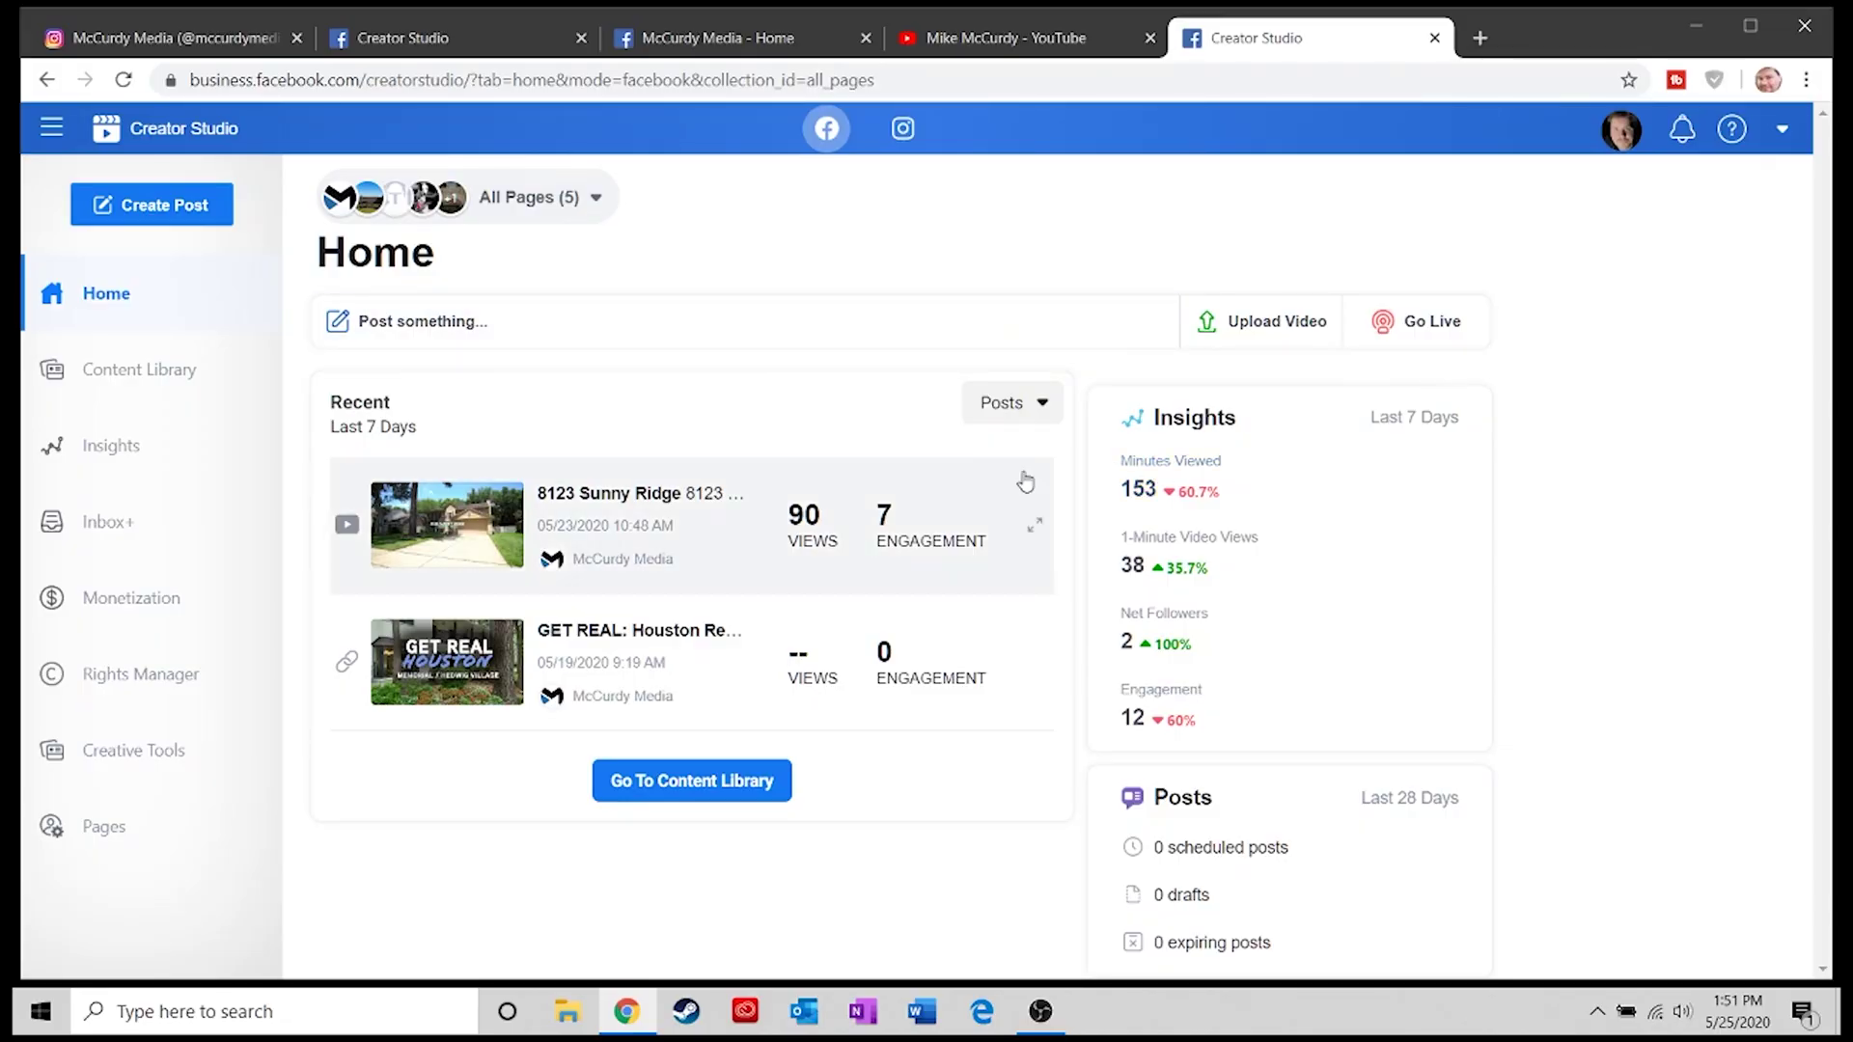
pyautogui.click(114, 378)
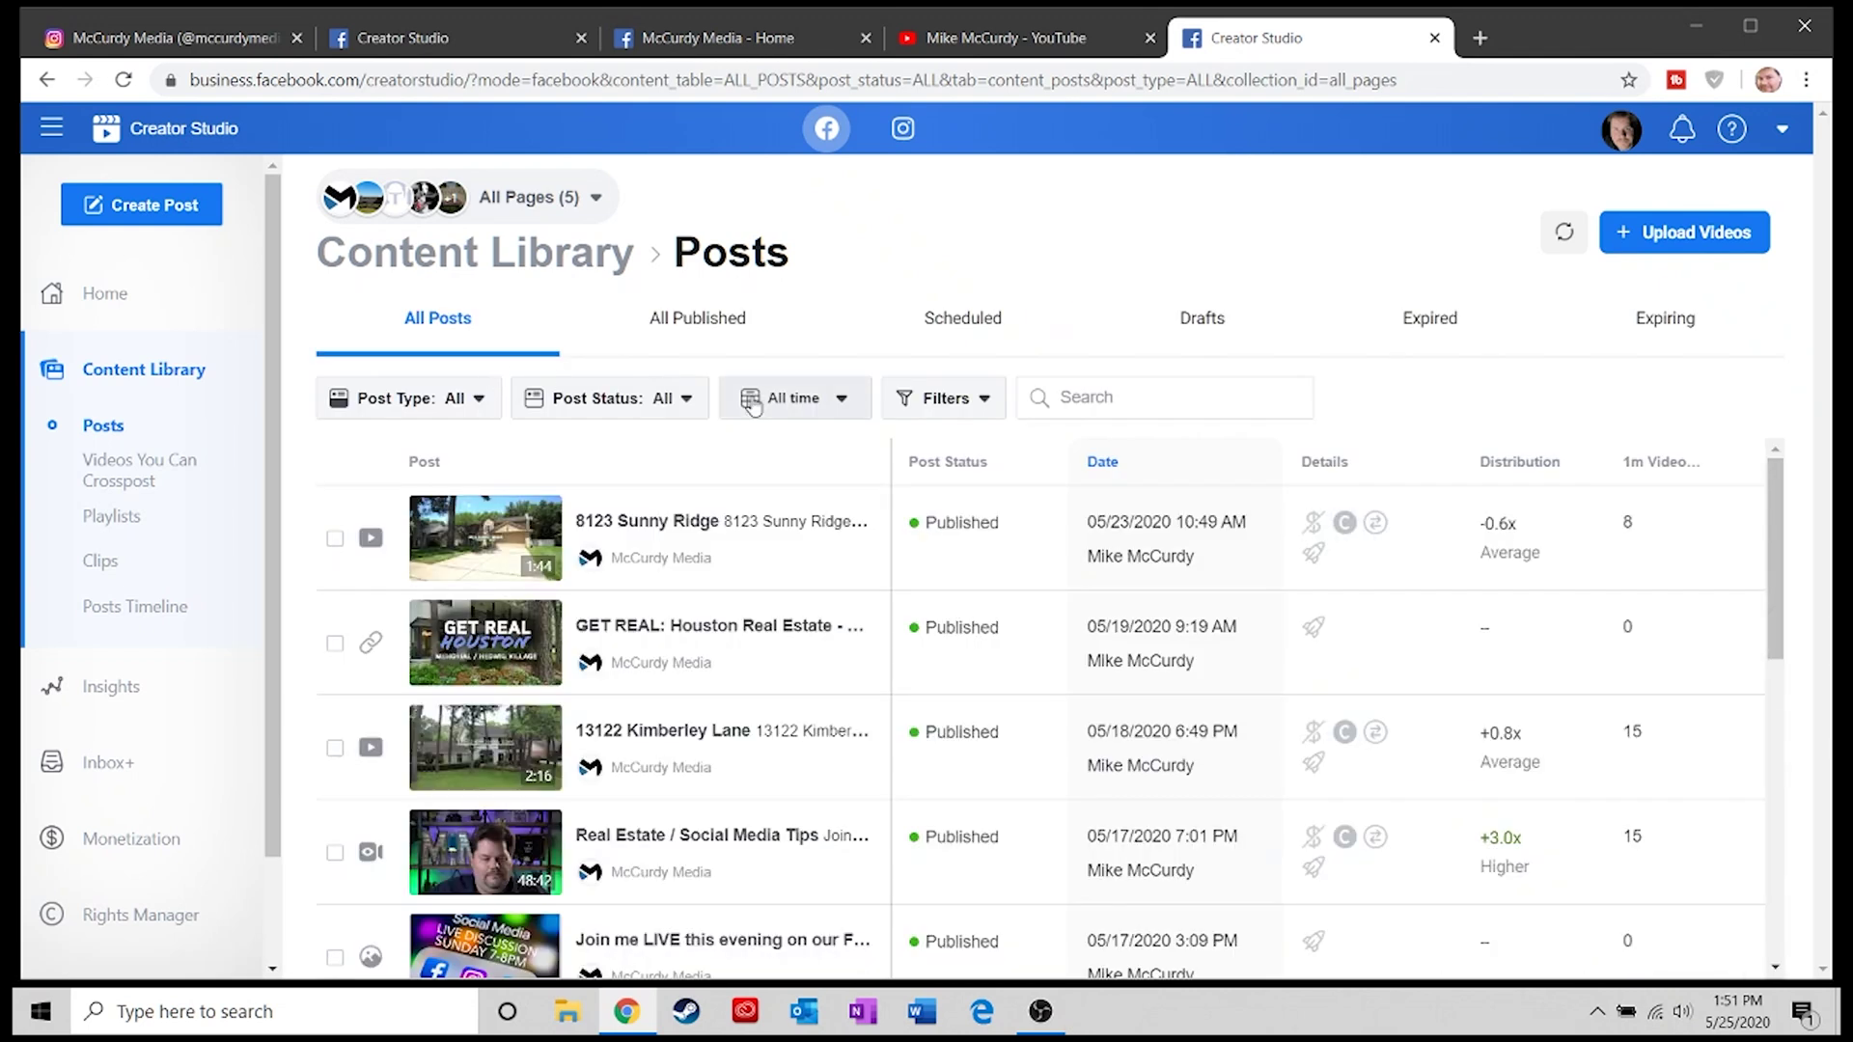
pyautogui.scroll(-10, 956, 647)
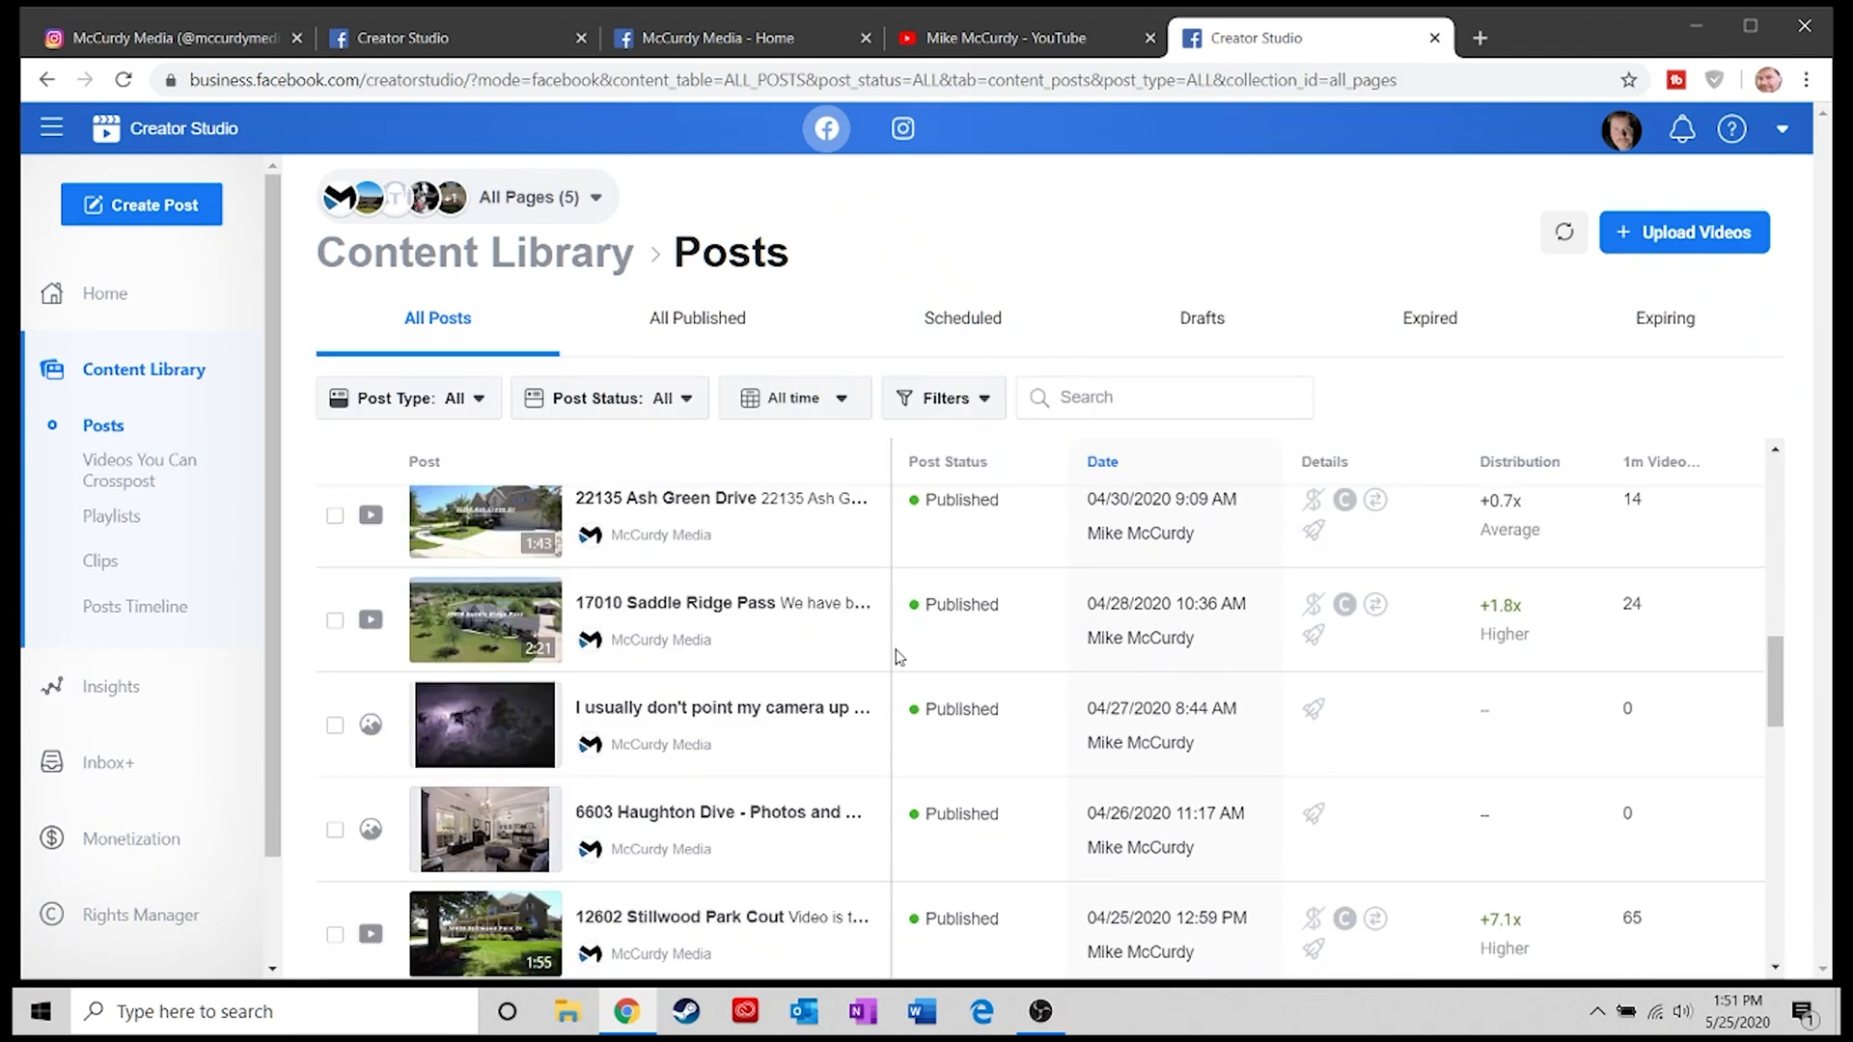
pyautogui.scroll(10, 890, 659)
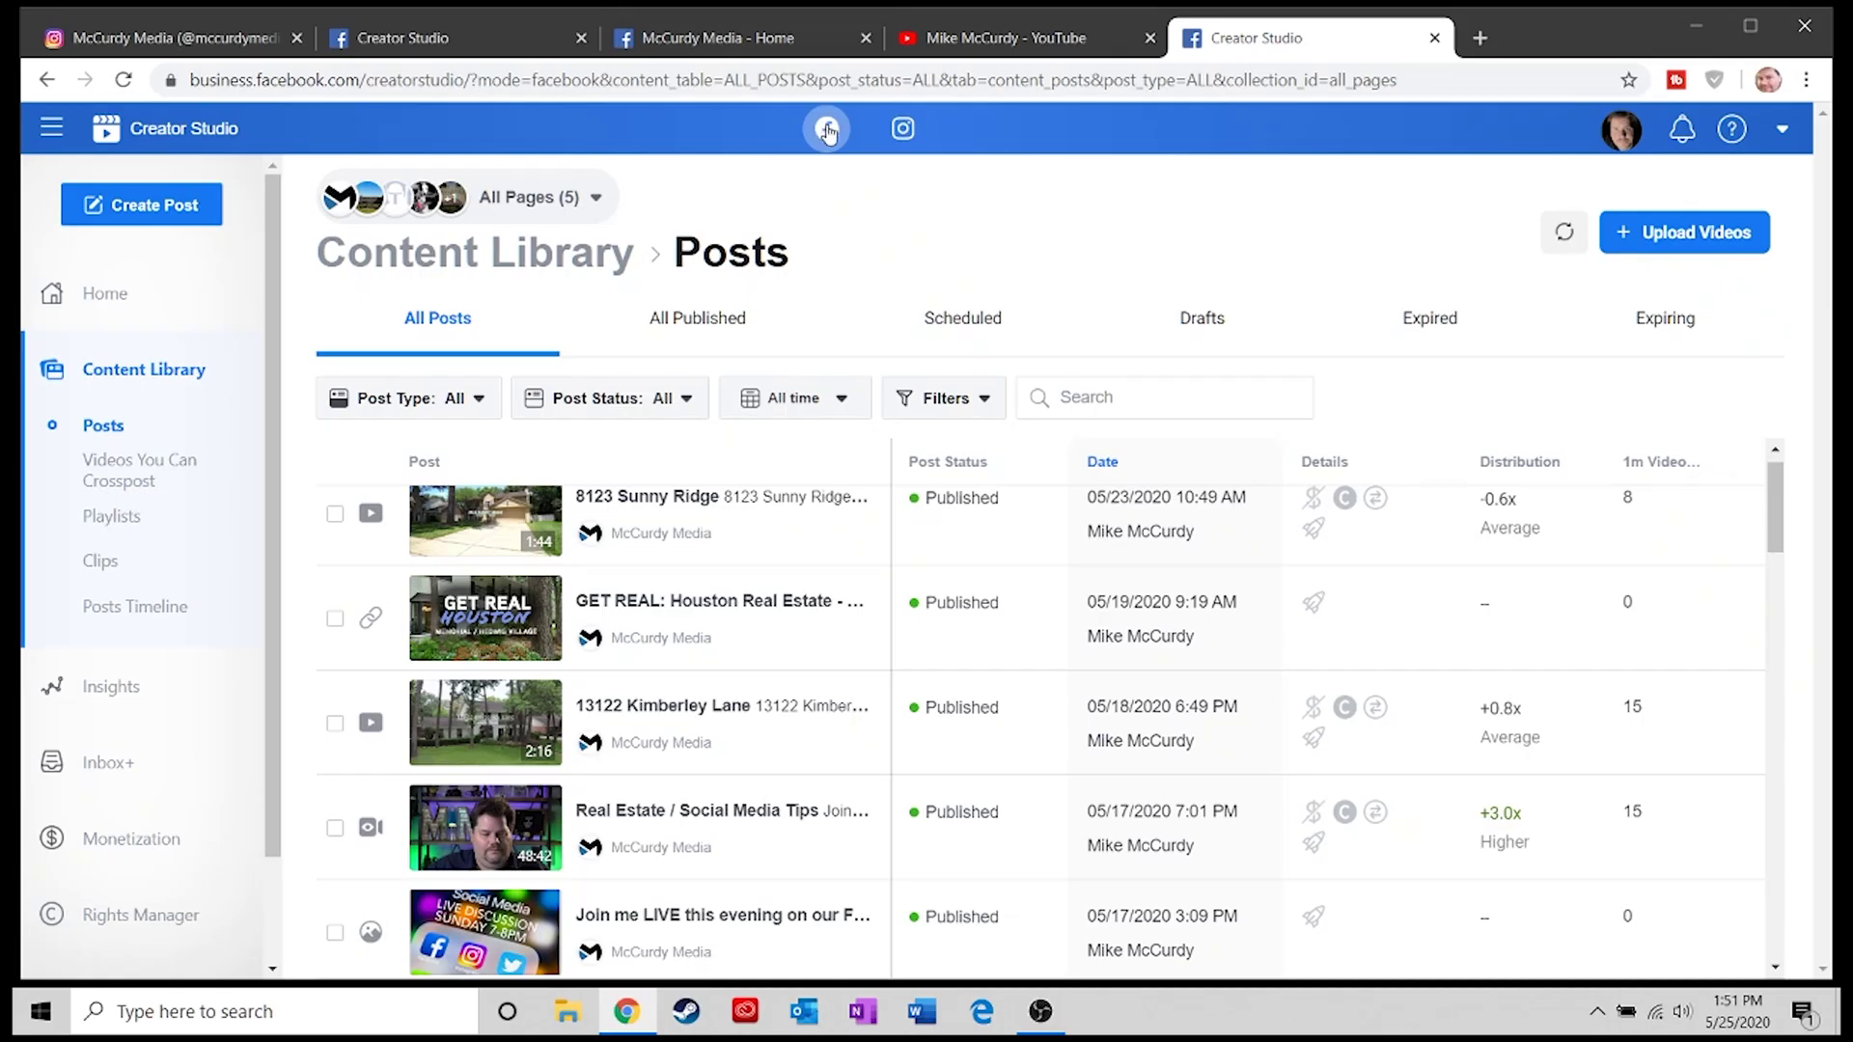
pyautogui.click(902, 131)
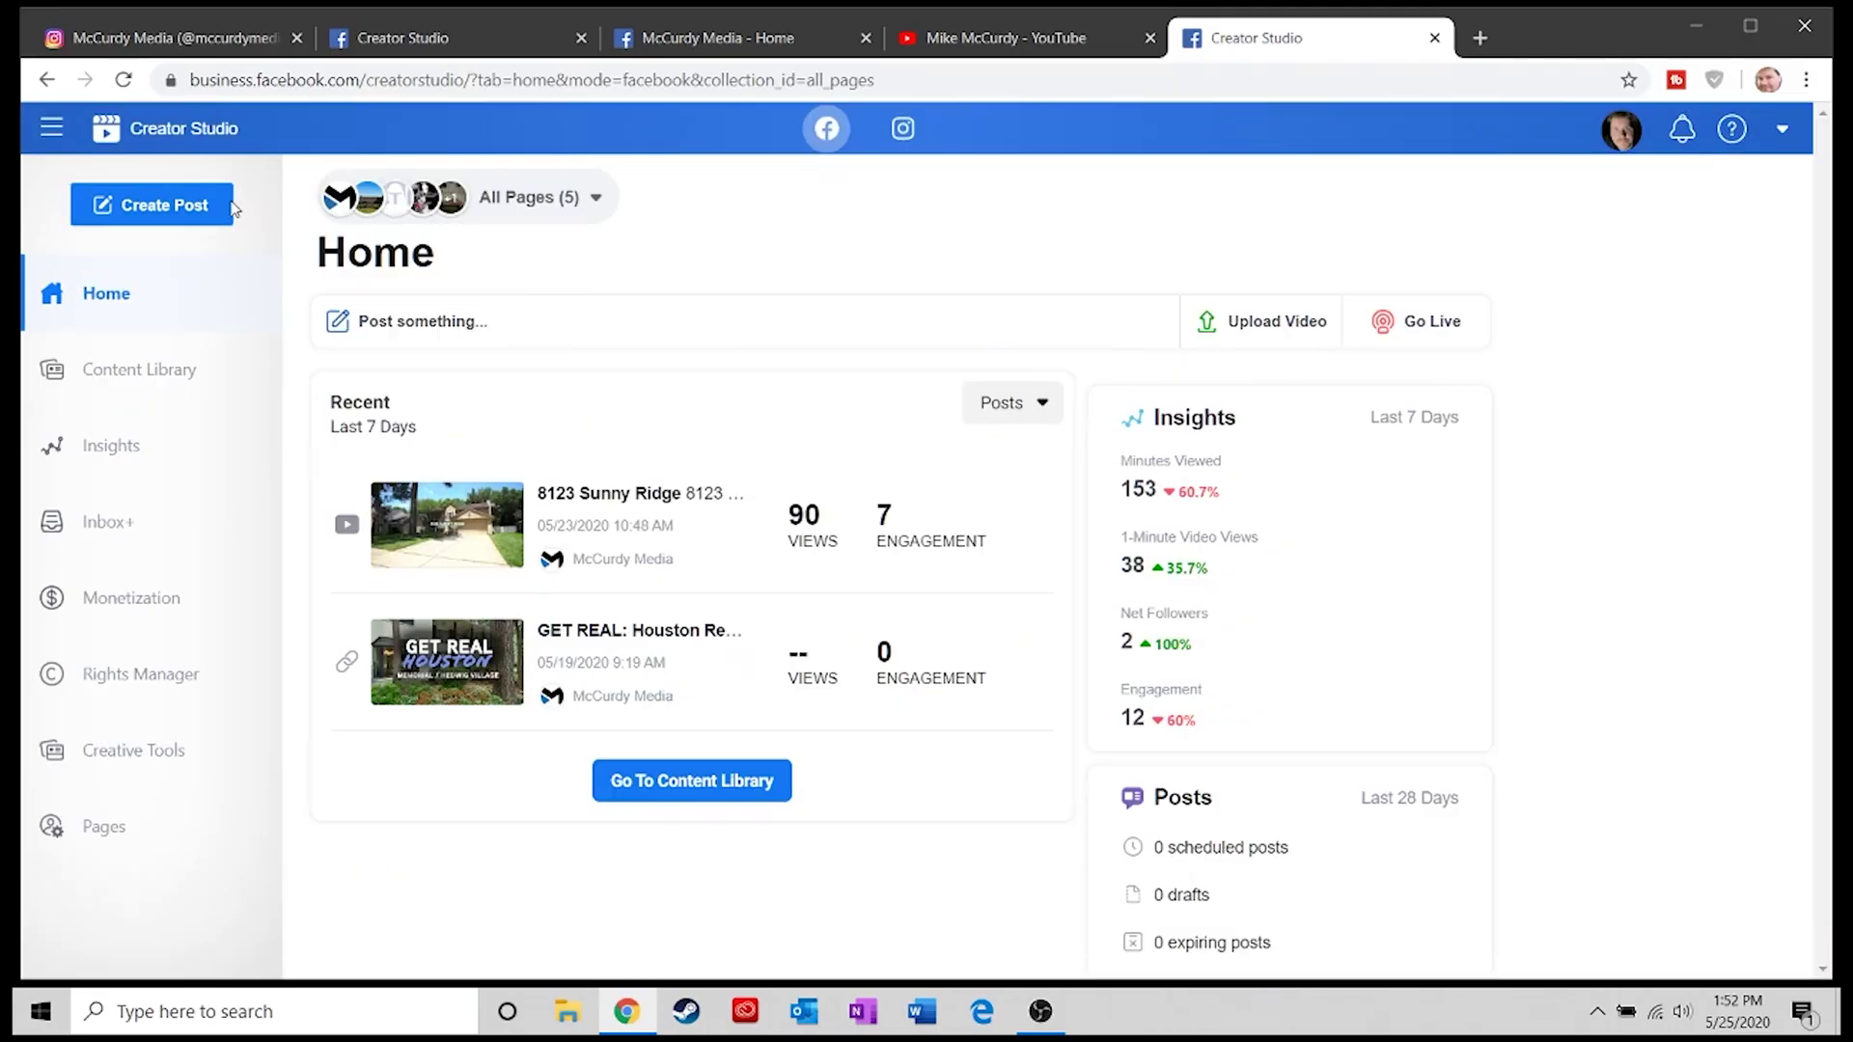
# Upload GH012051.MP4 from the Pictures folder as a new single-video post.
pyautogui.click(161, 209)
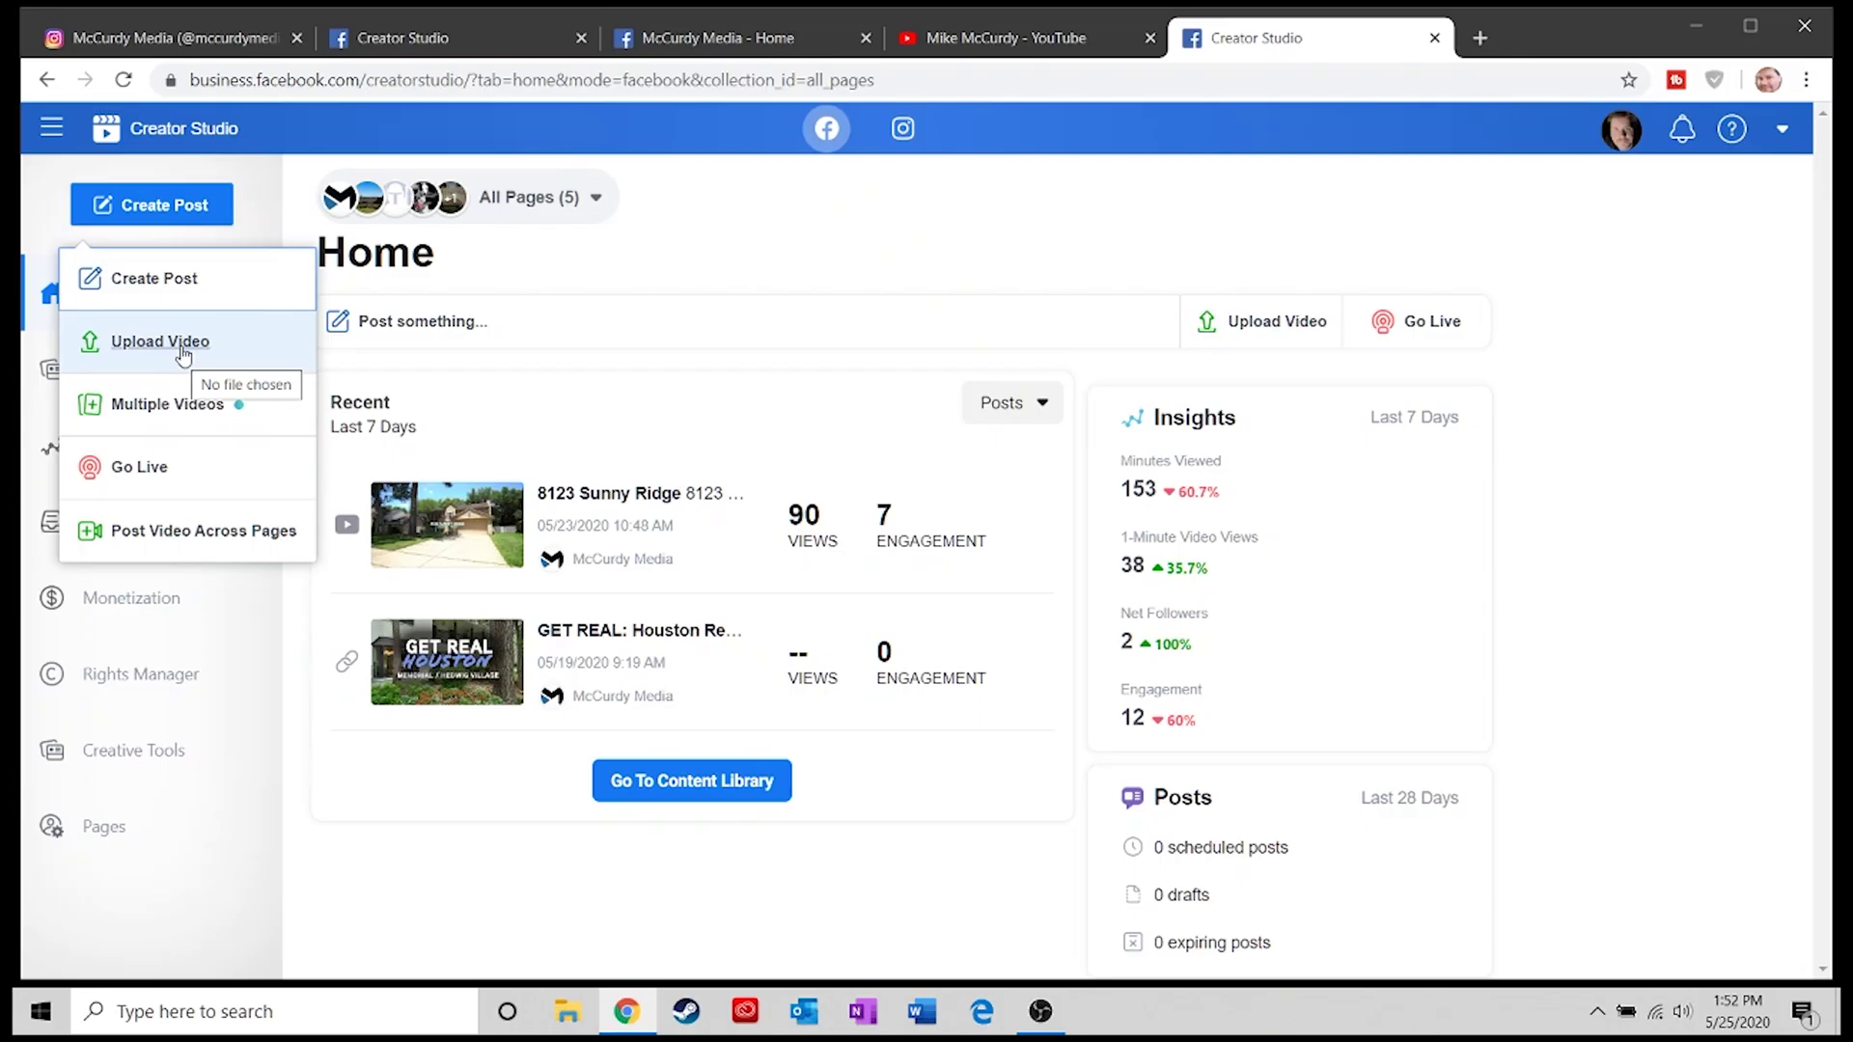
pyautogui.click(183, 353)
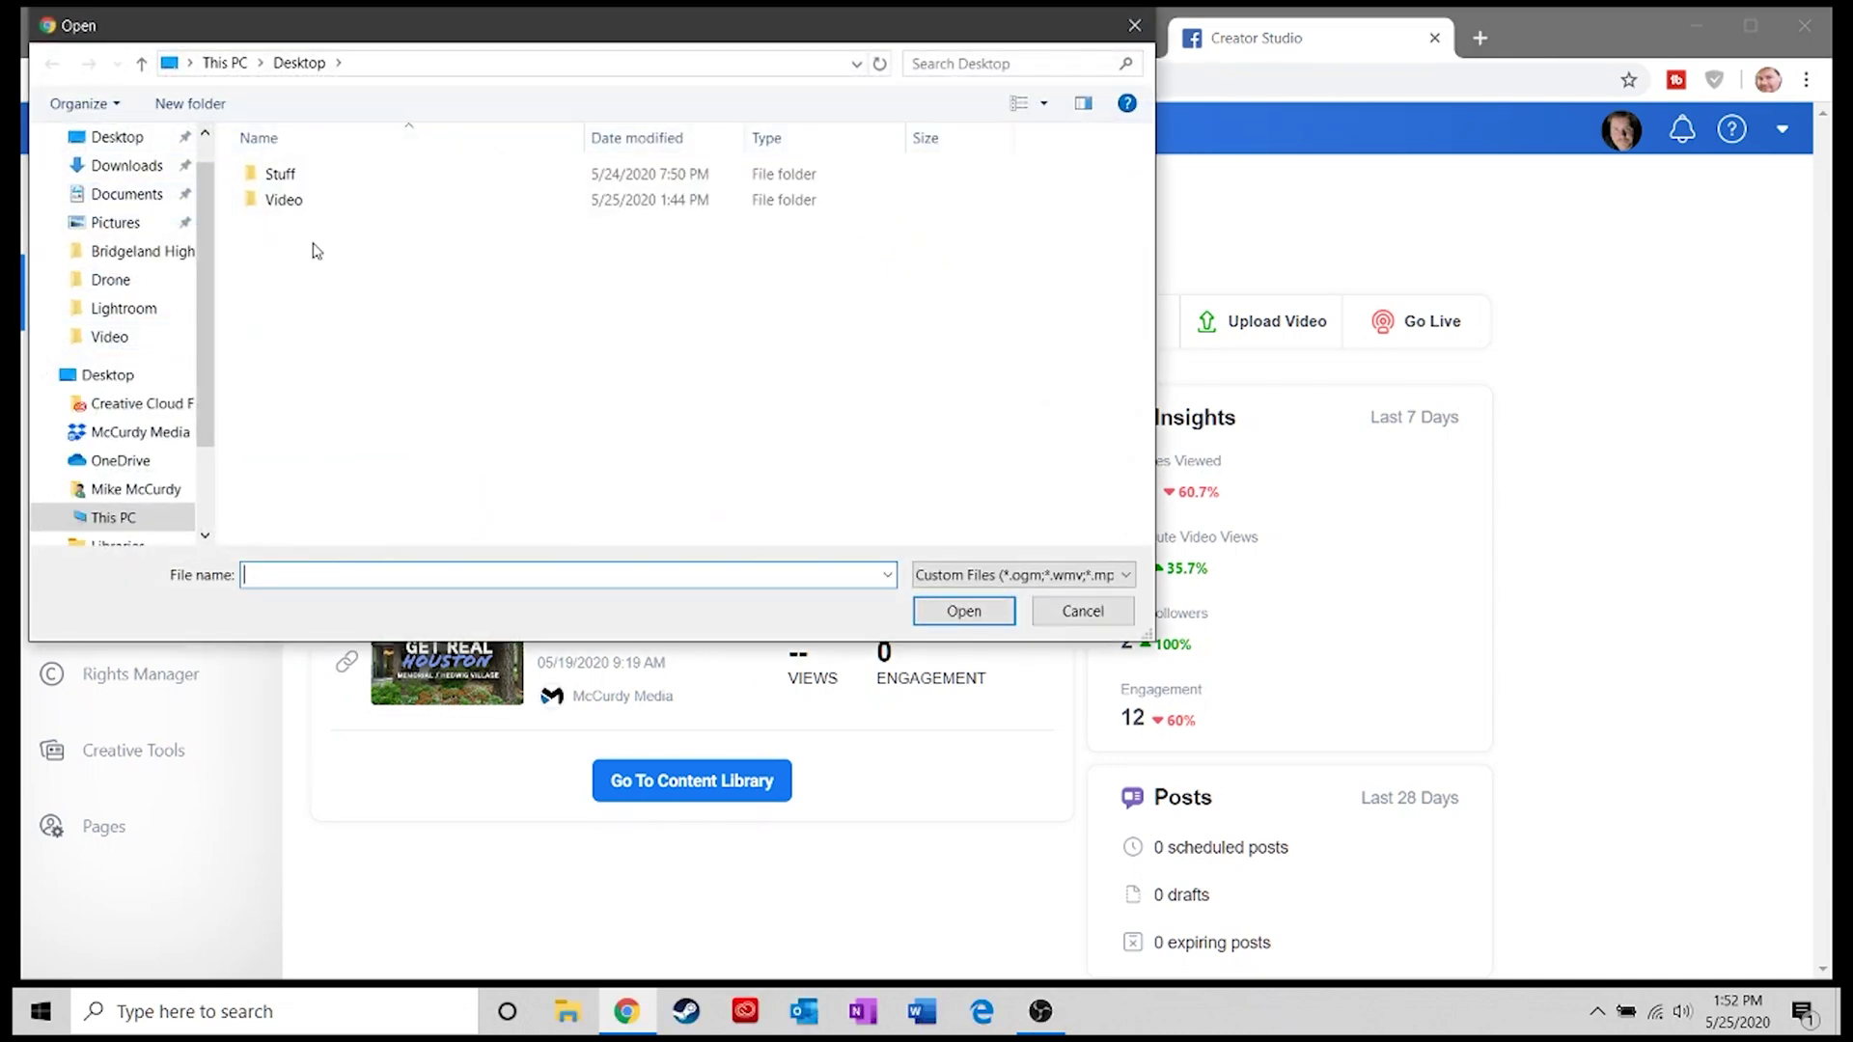
pyautogui.click(120, 223)
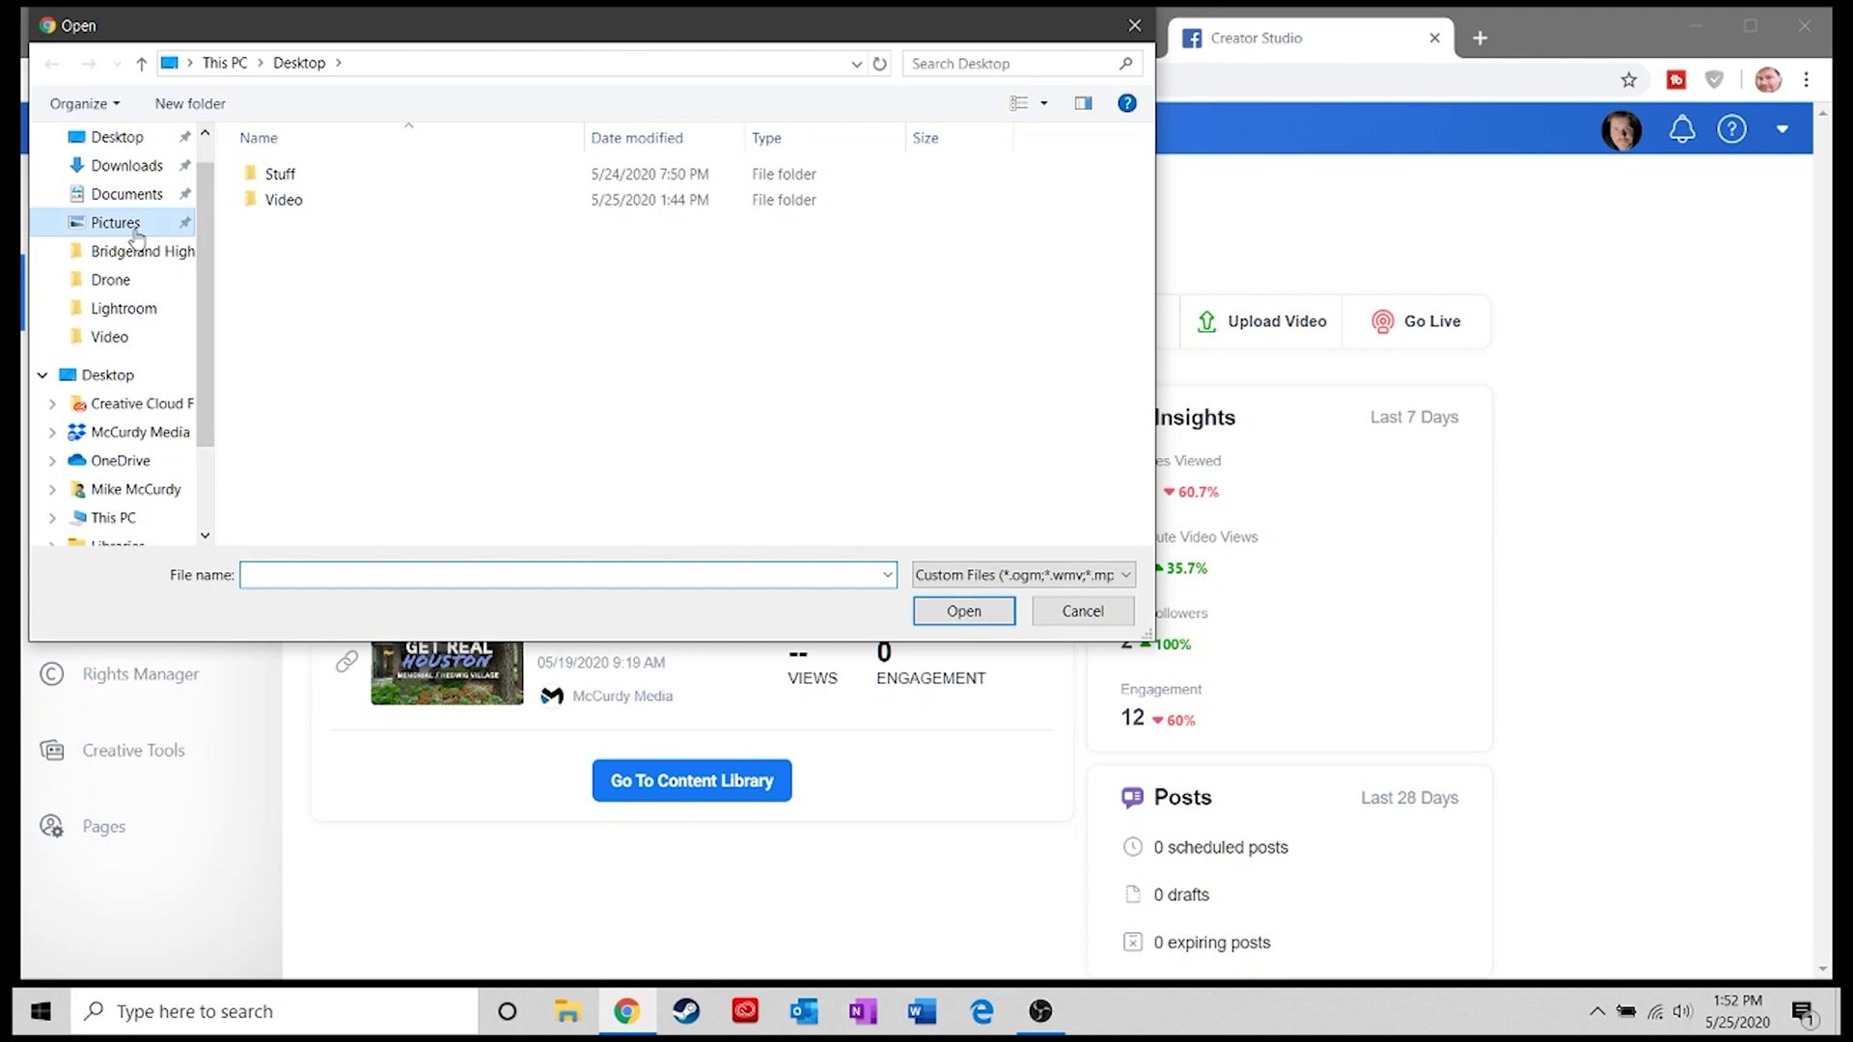
pyautogui.click(399, 357)
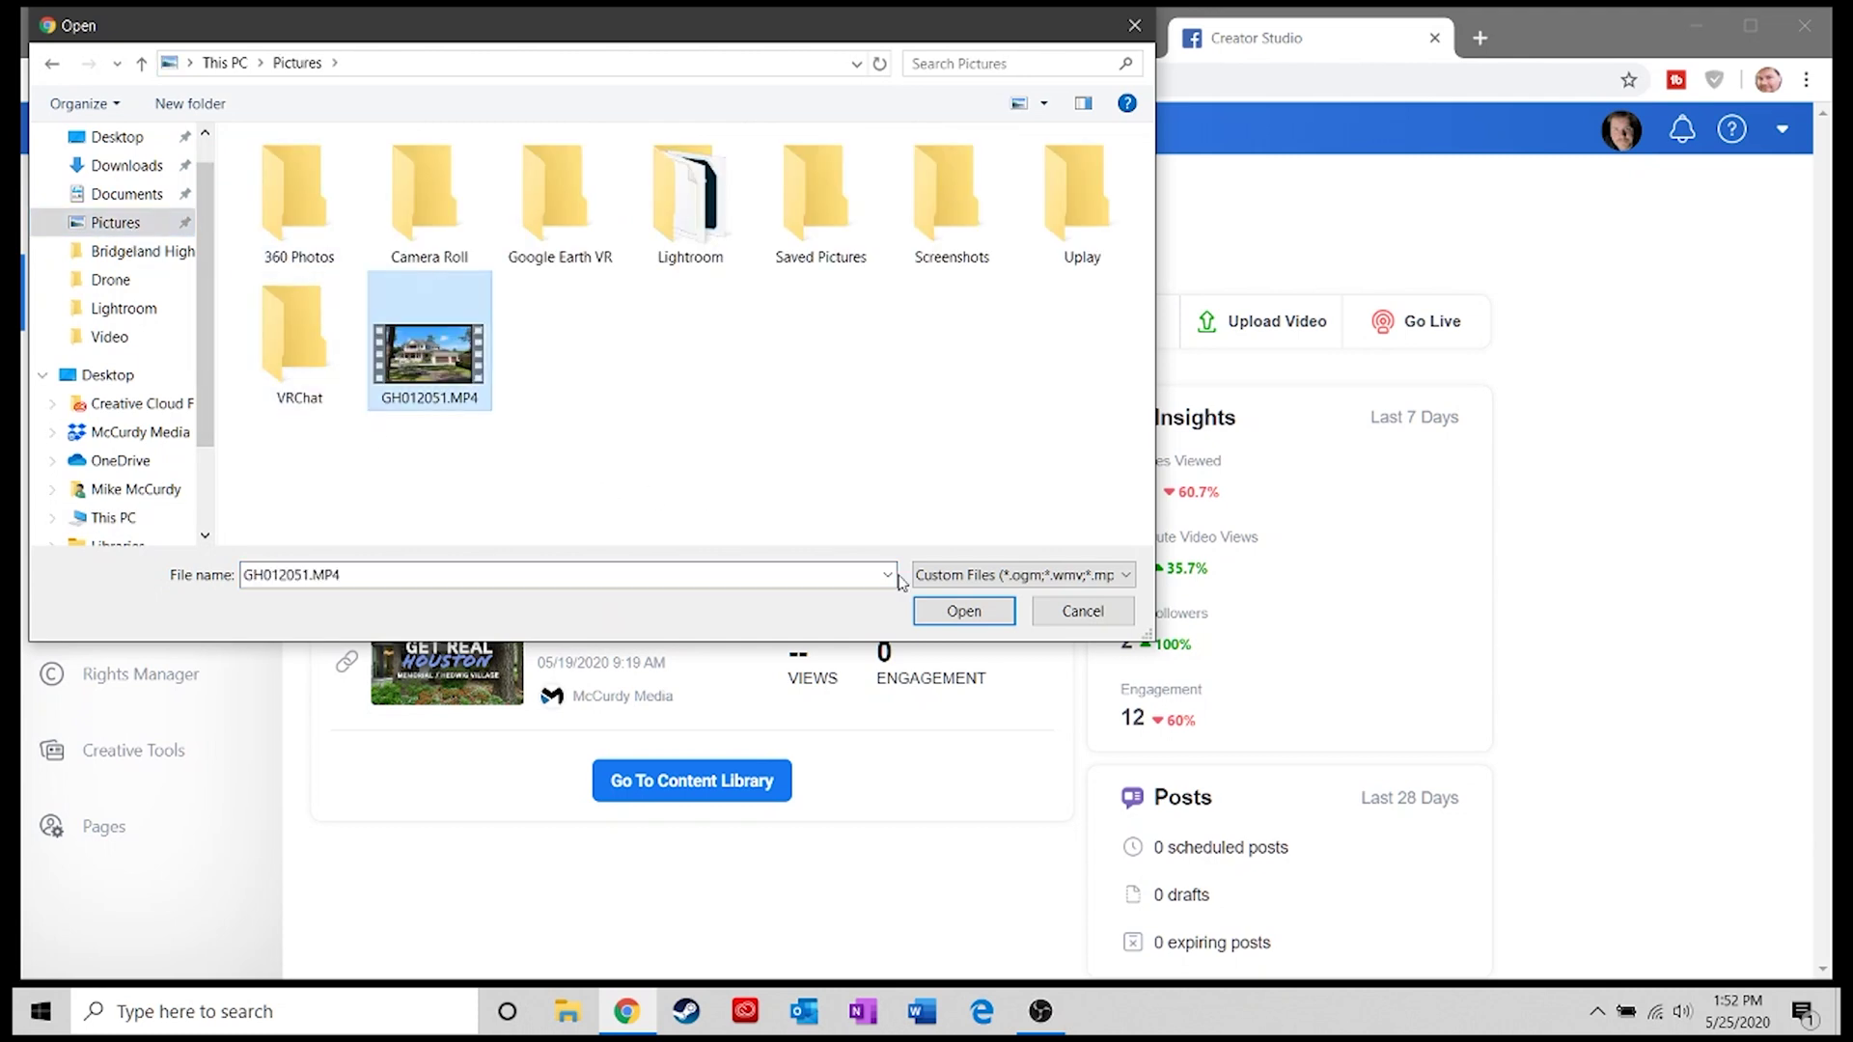
pyautogui.click(944, 616)
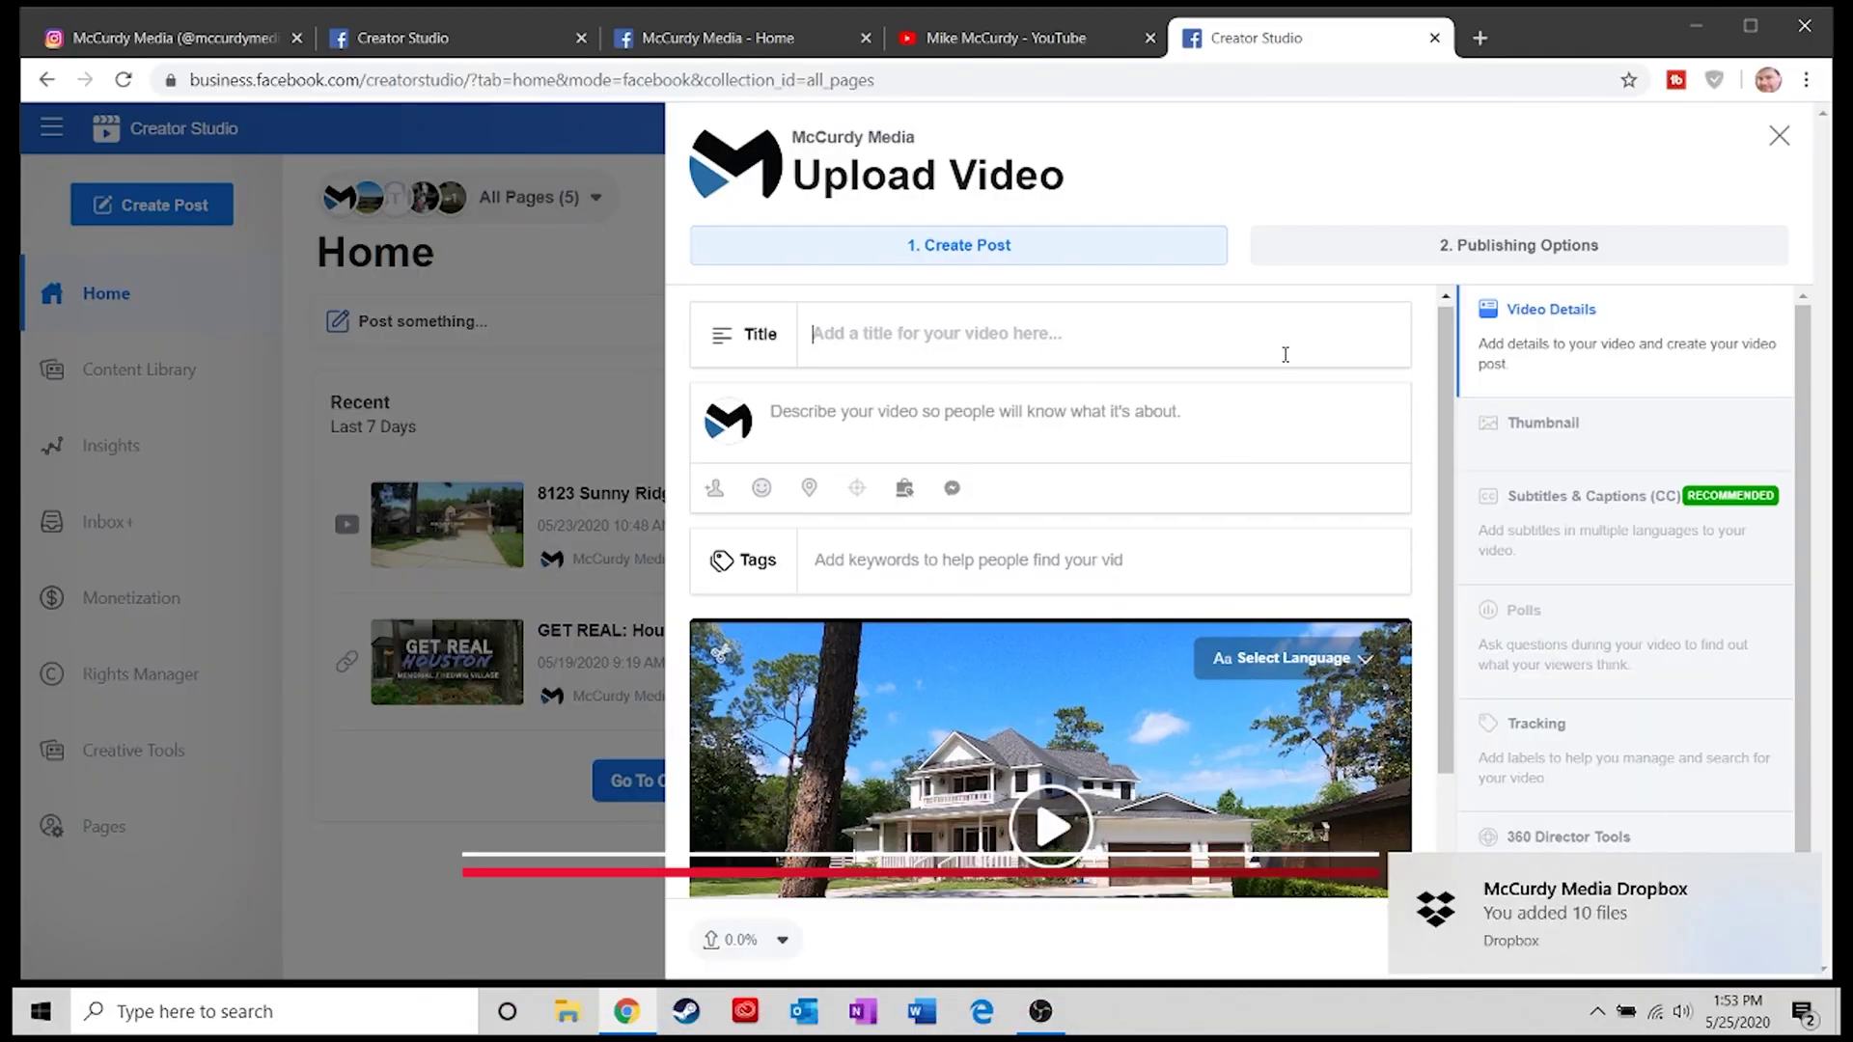
# Look through the suggested tag categories for the 'Testing' video.
pyautogui.scroll(-1, 1282, 355)
pyautogui.scroll(1, 1114, 339)
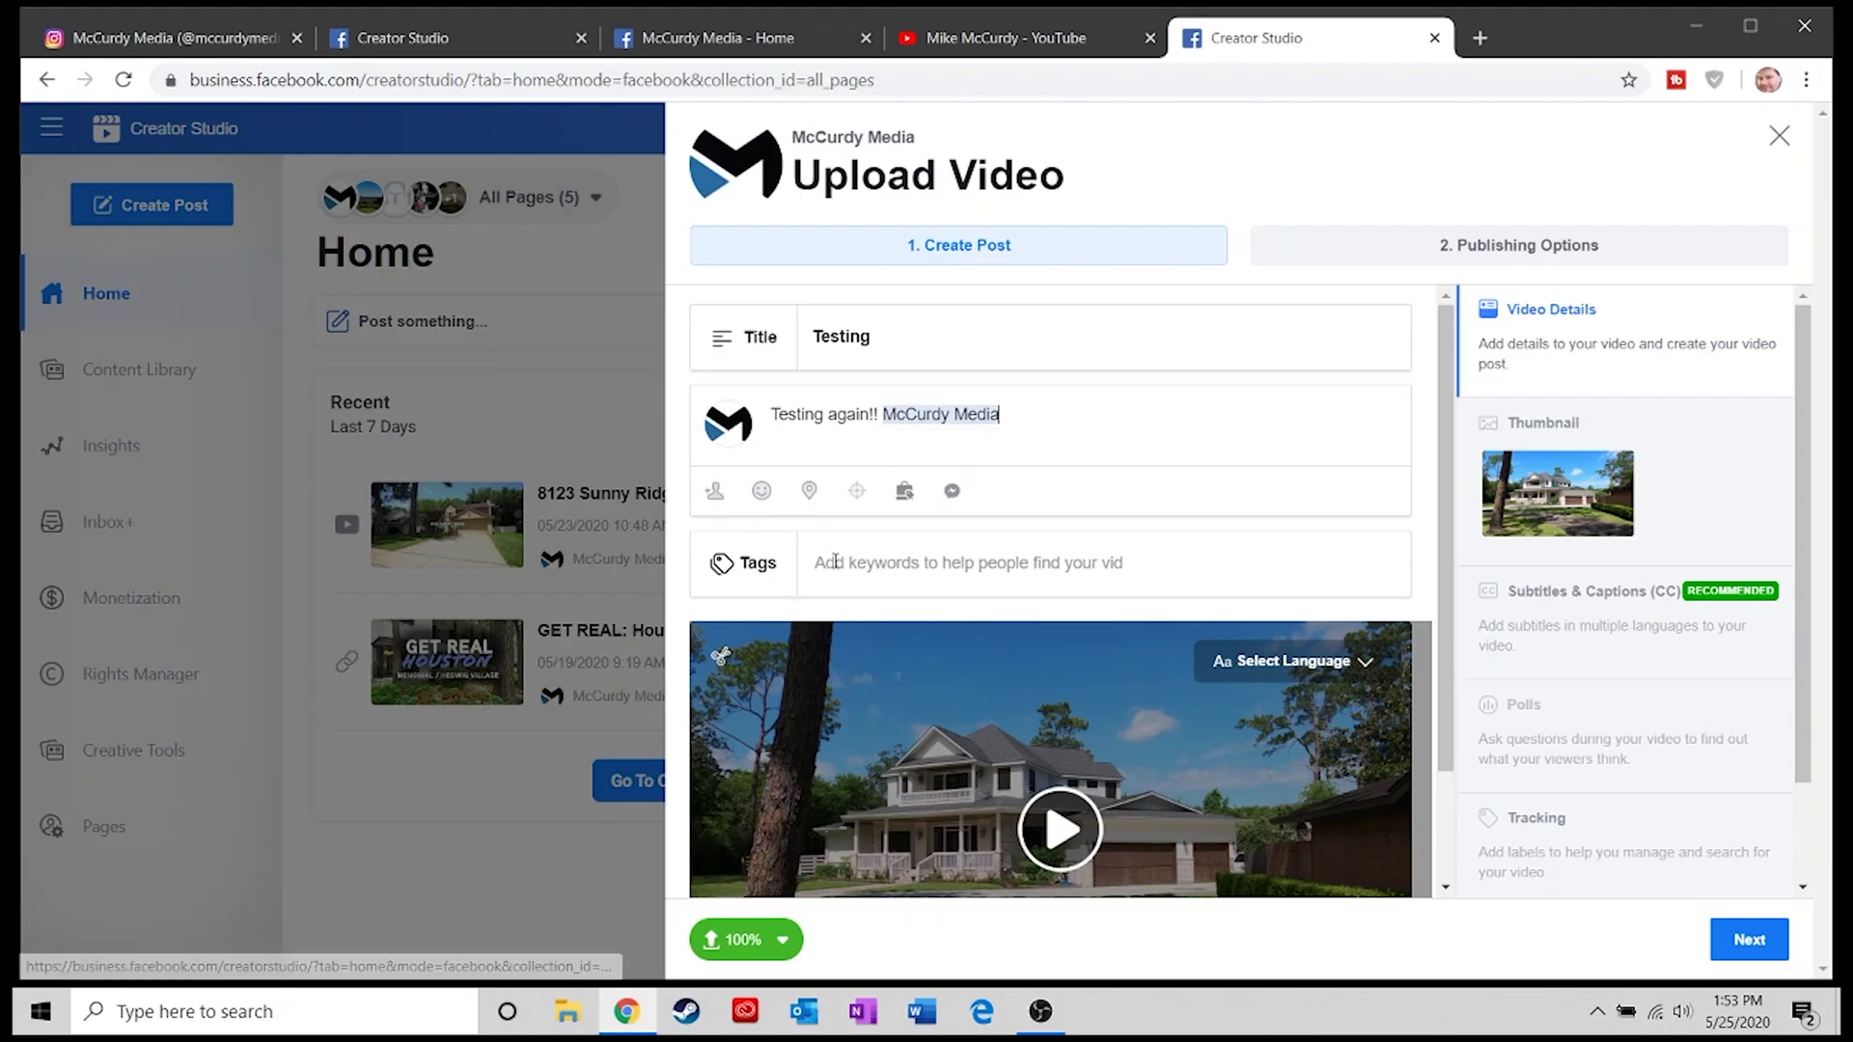
pyautogui.click(836, 562)
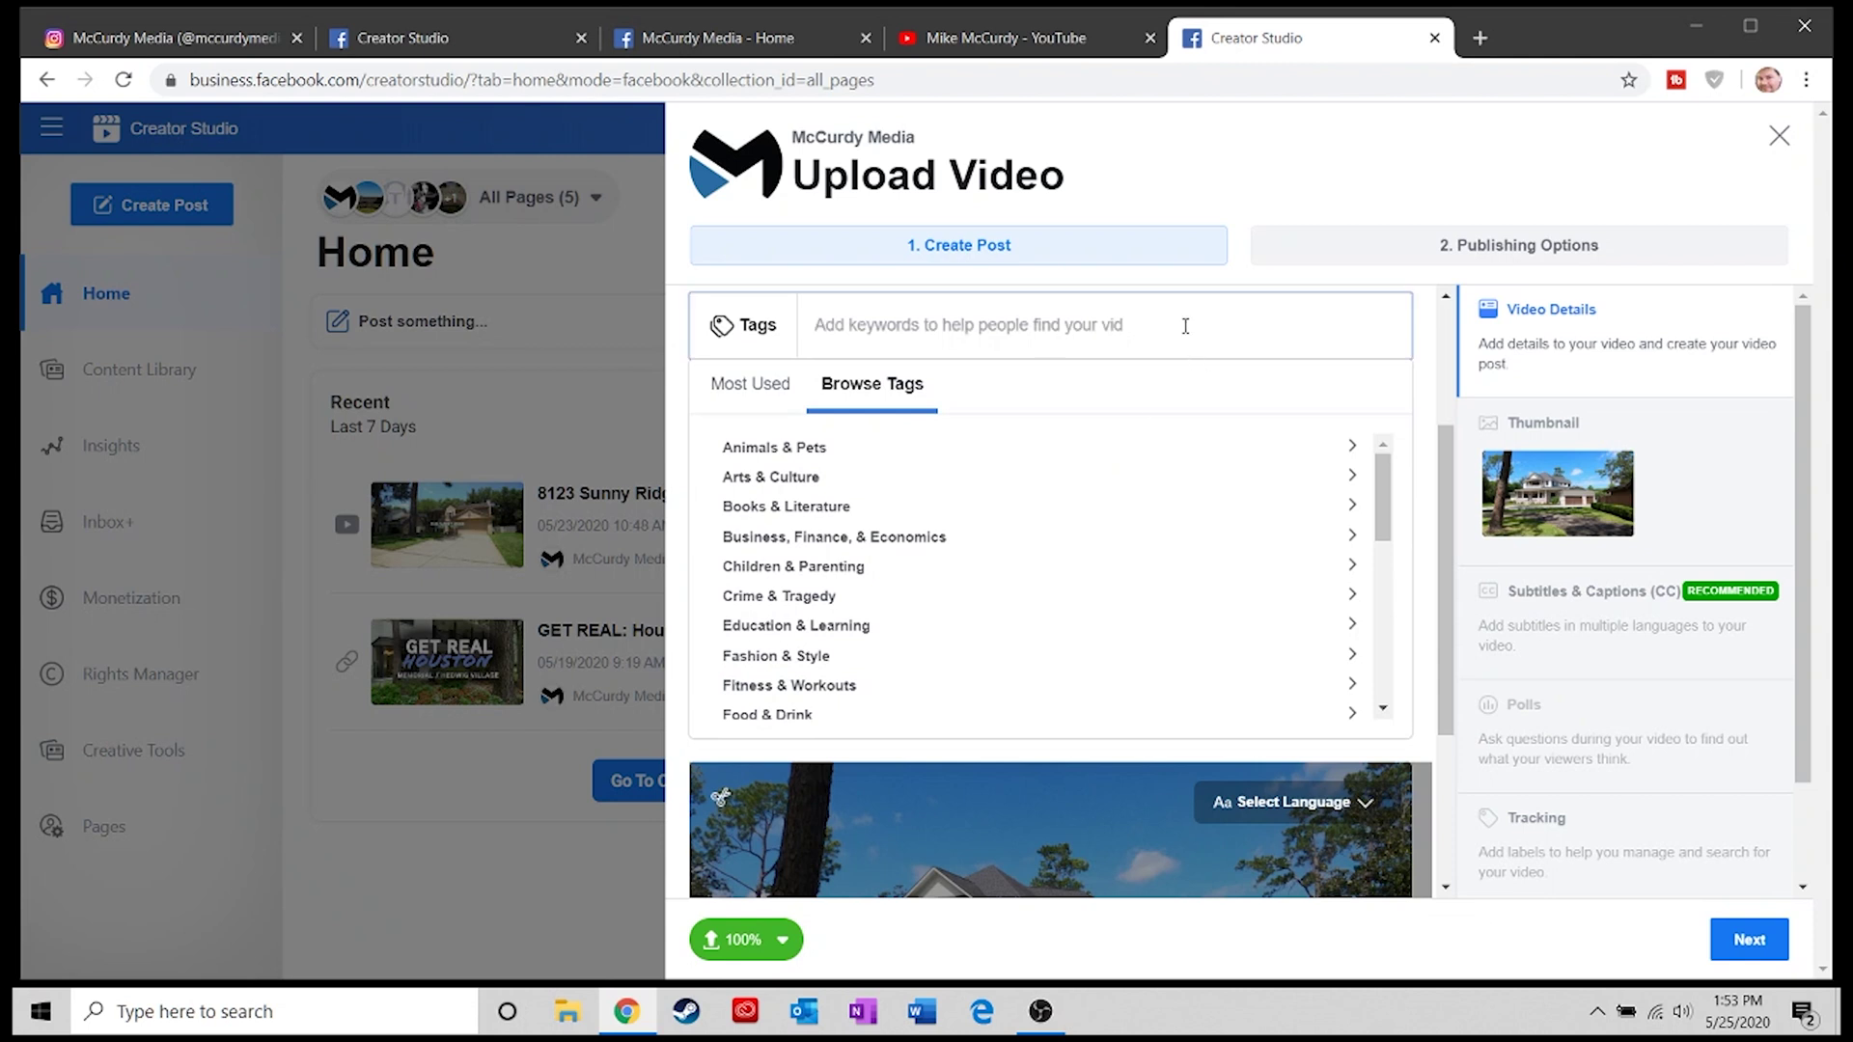
# Bring up the video's thumbnail choices, including more auto-generated options.
pyautogui.scroll(-3, 1451, 608)
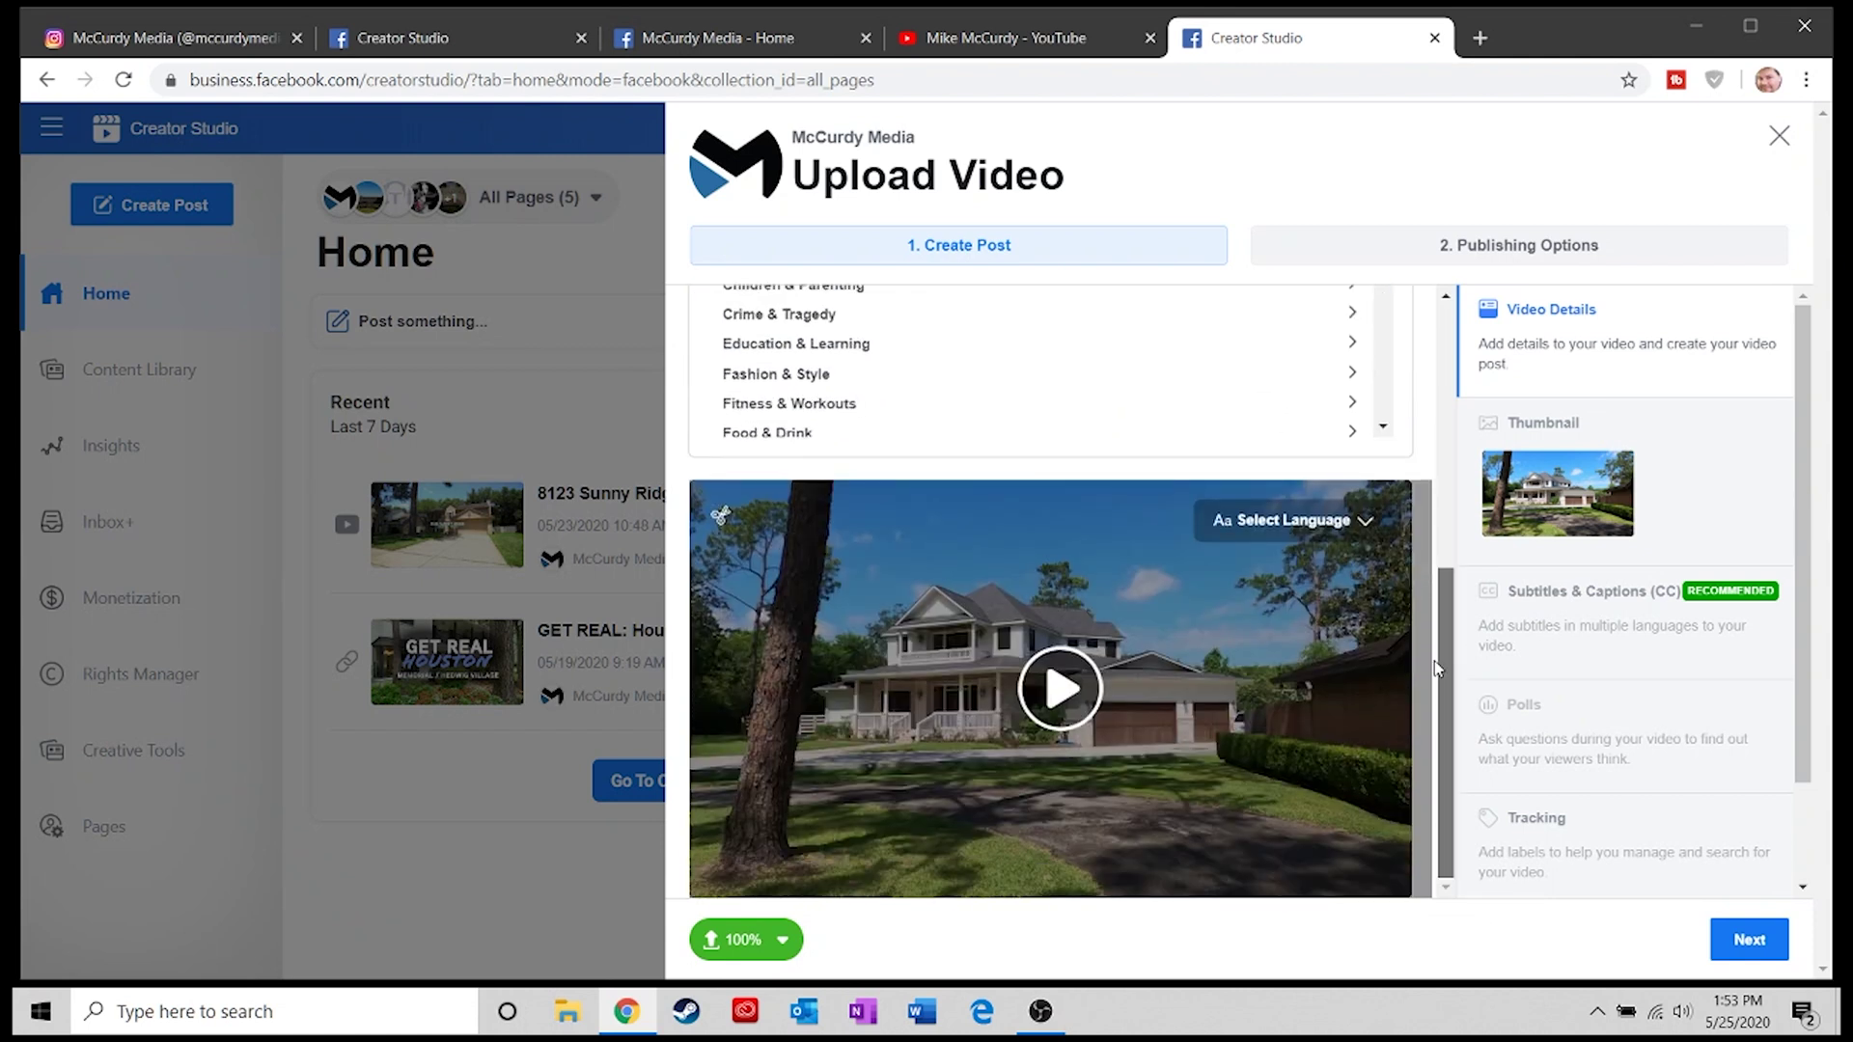
pyautogui.click(1576, 507)
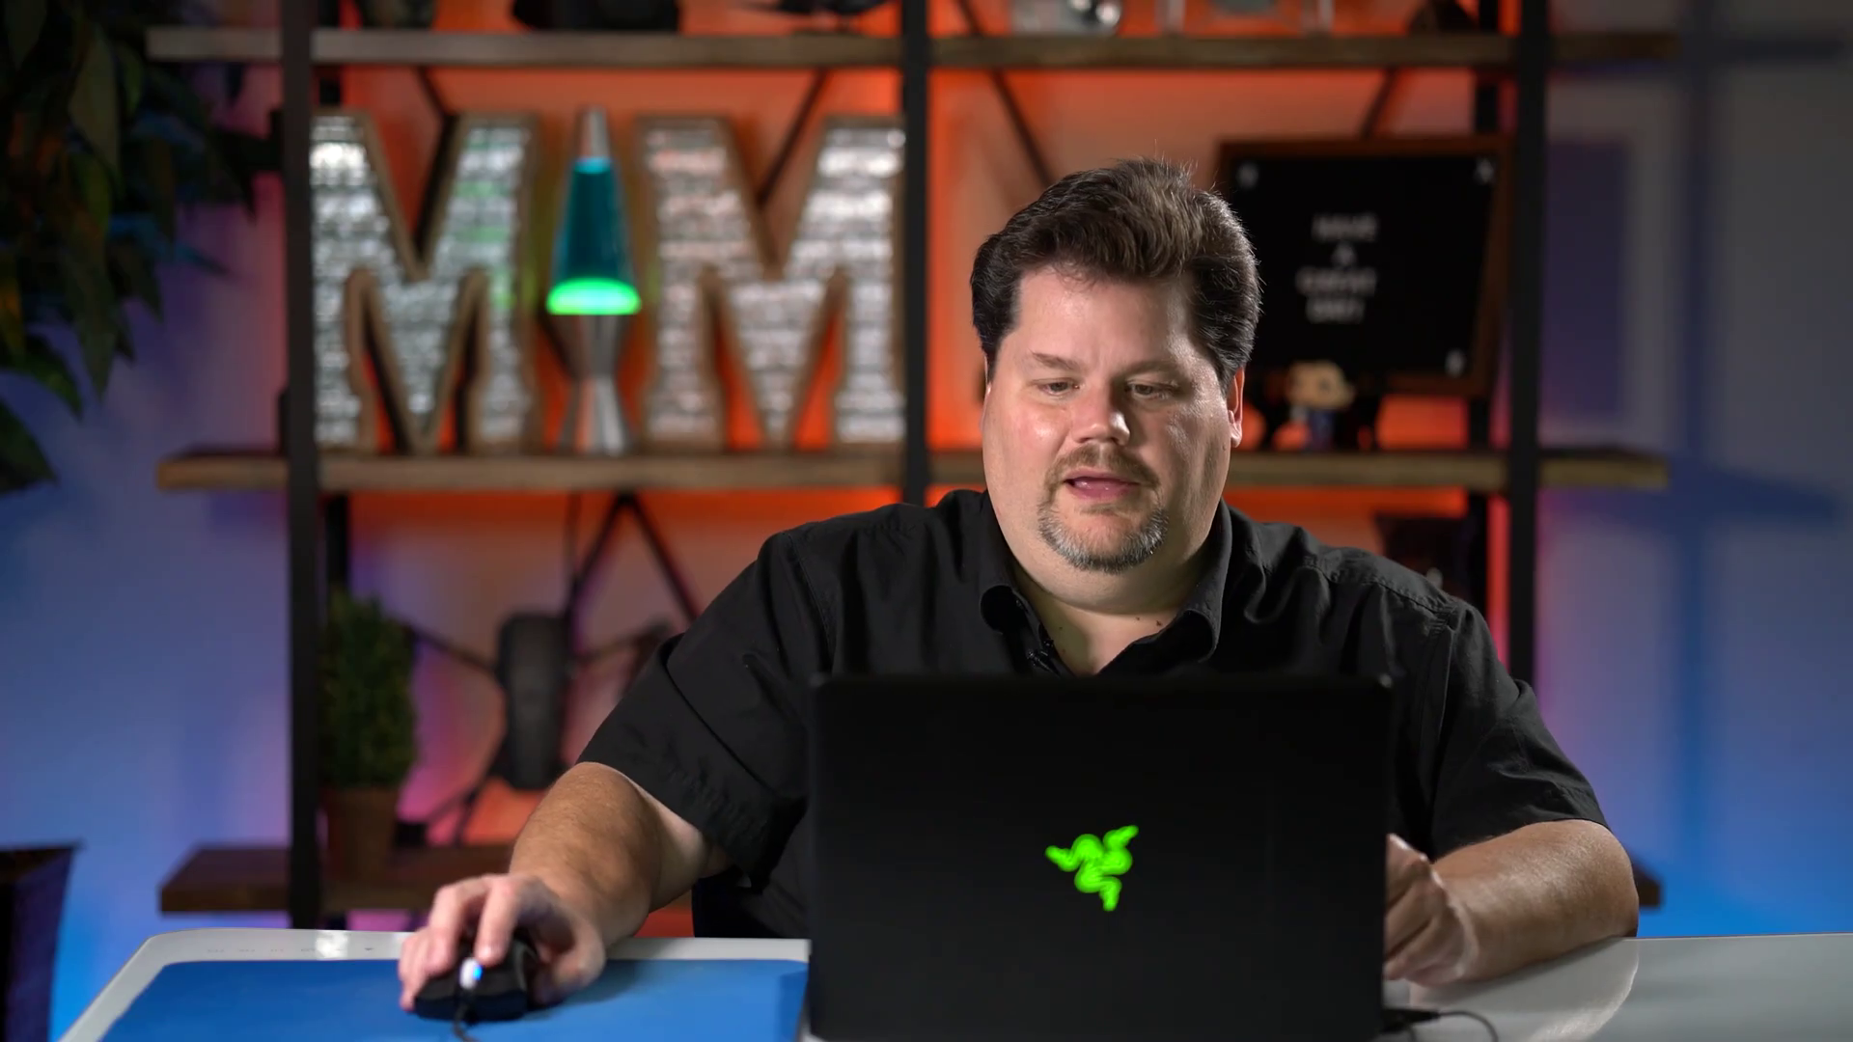
pyautogui.click(1367, 453)
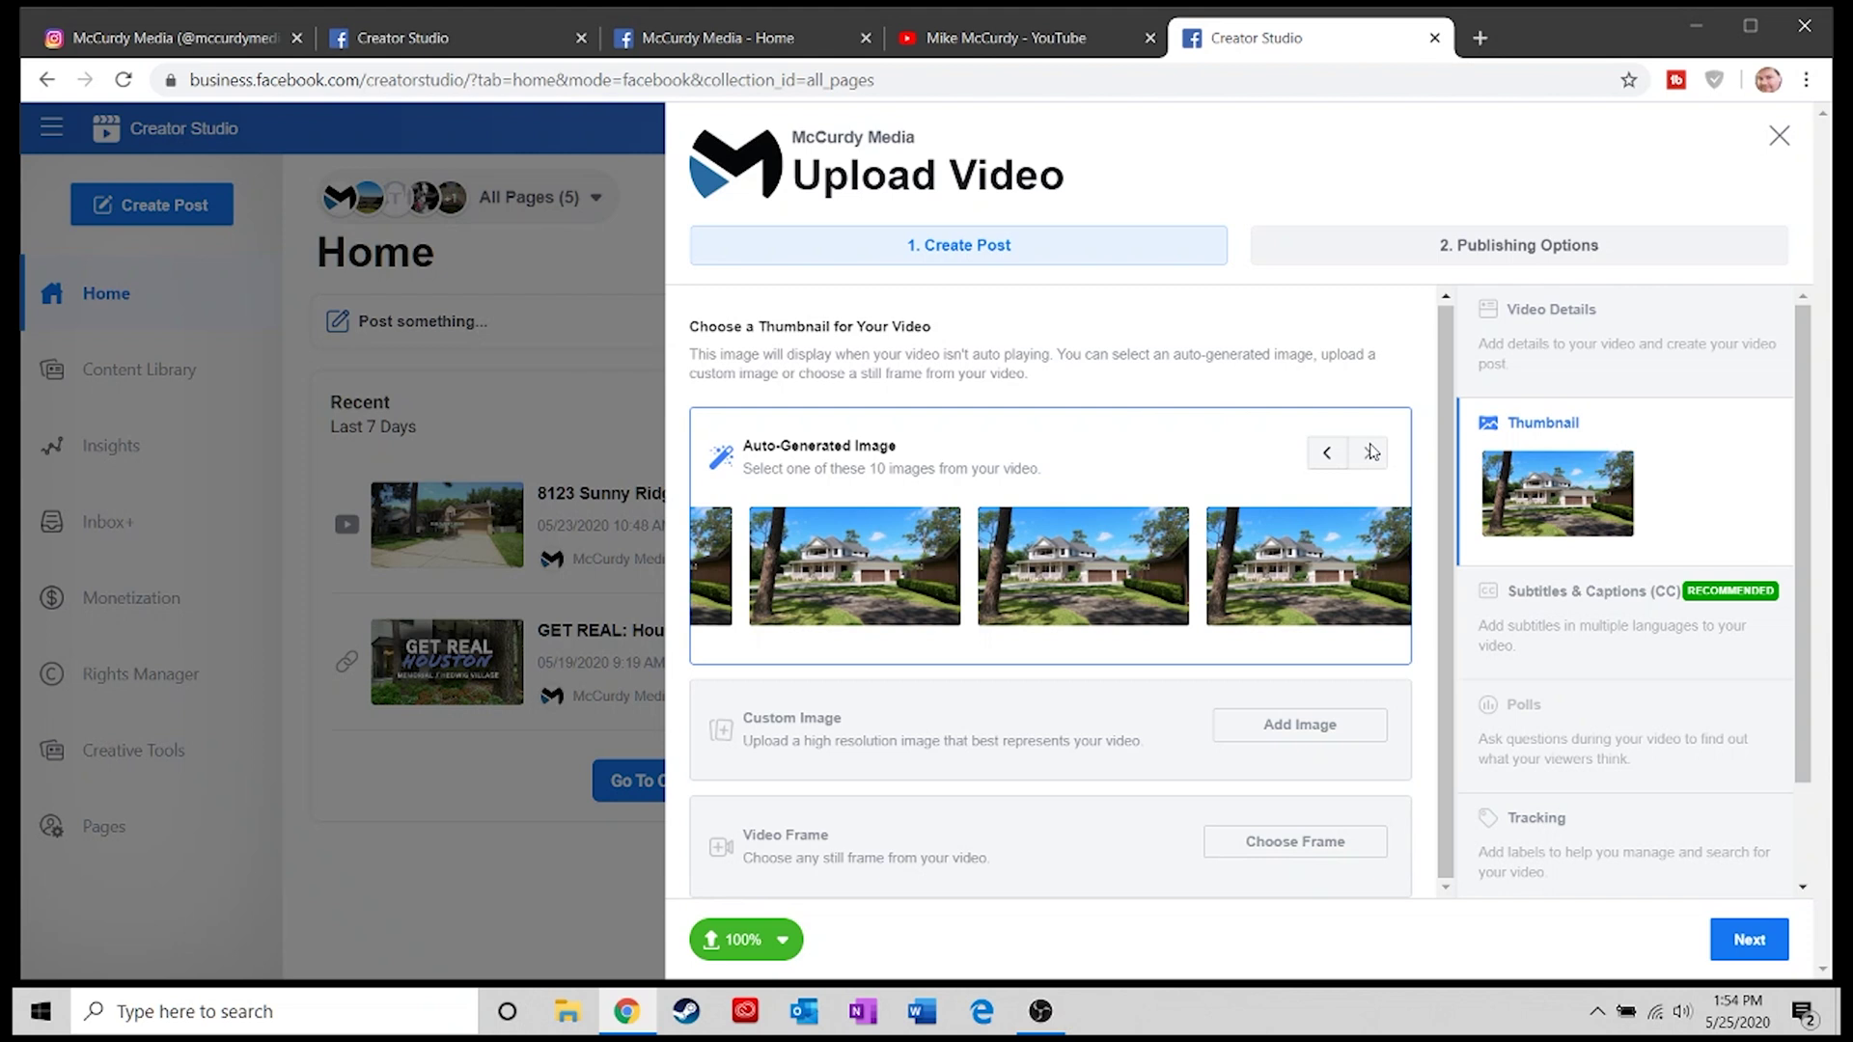
# Try the fourth auto-generated thumbnail, then choose a later video frame as the thumbnail.
pyautogui.click(1283, 575)
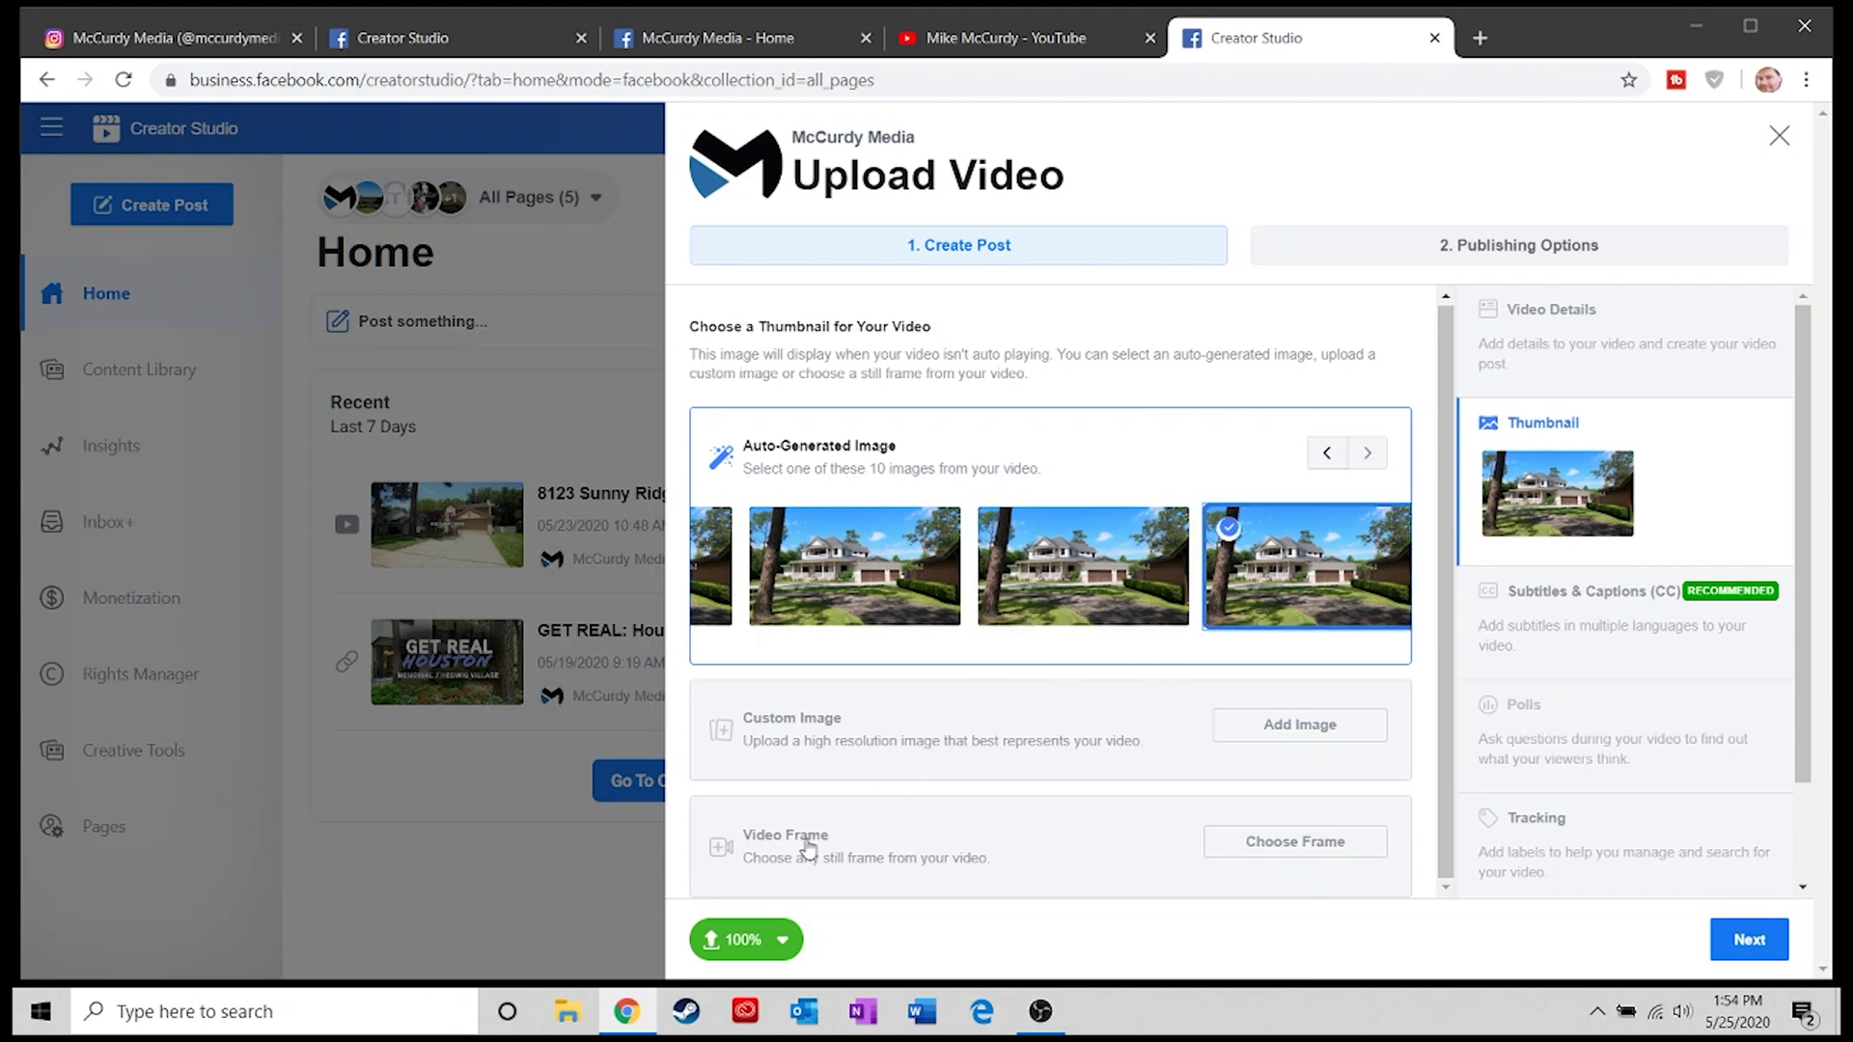
pyautogui.click(1236, 845)
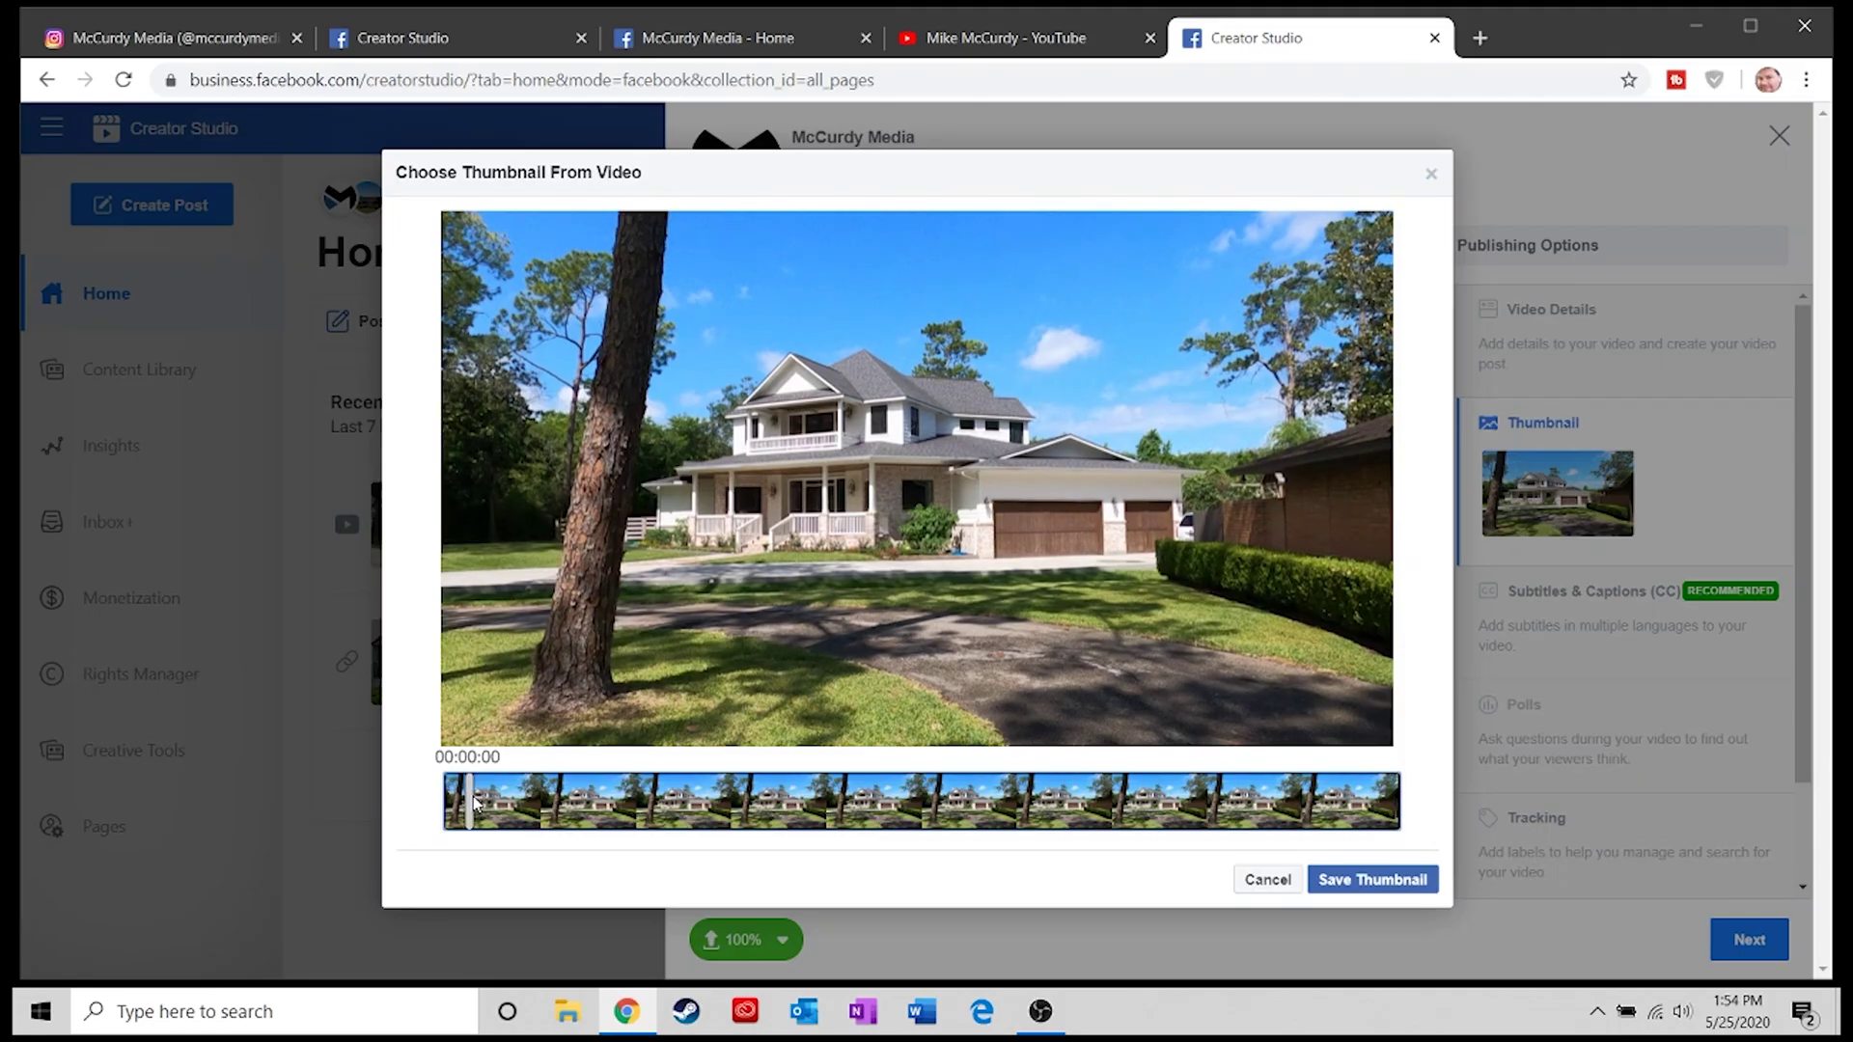
pyautogui.moveTo(518, 803); pyautogui.dragTo(587, 807)
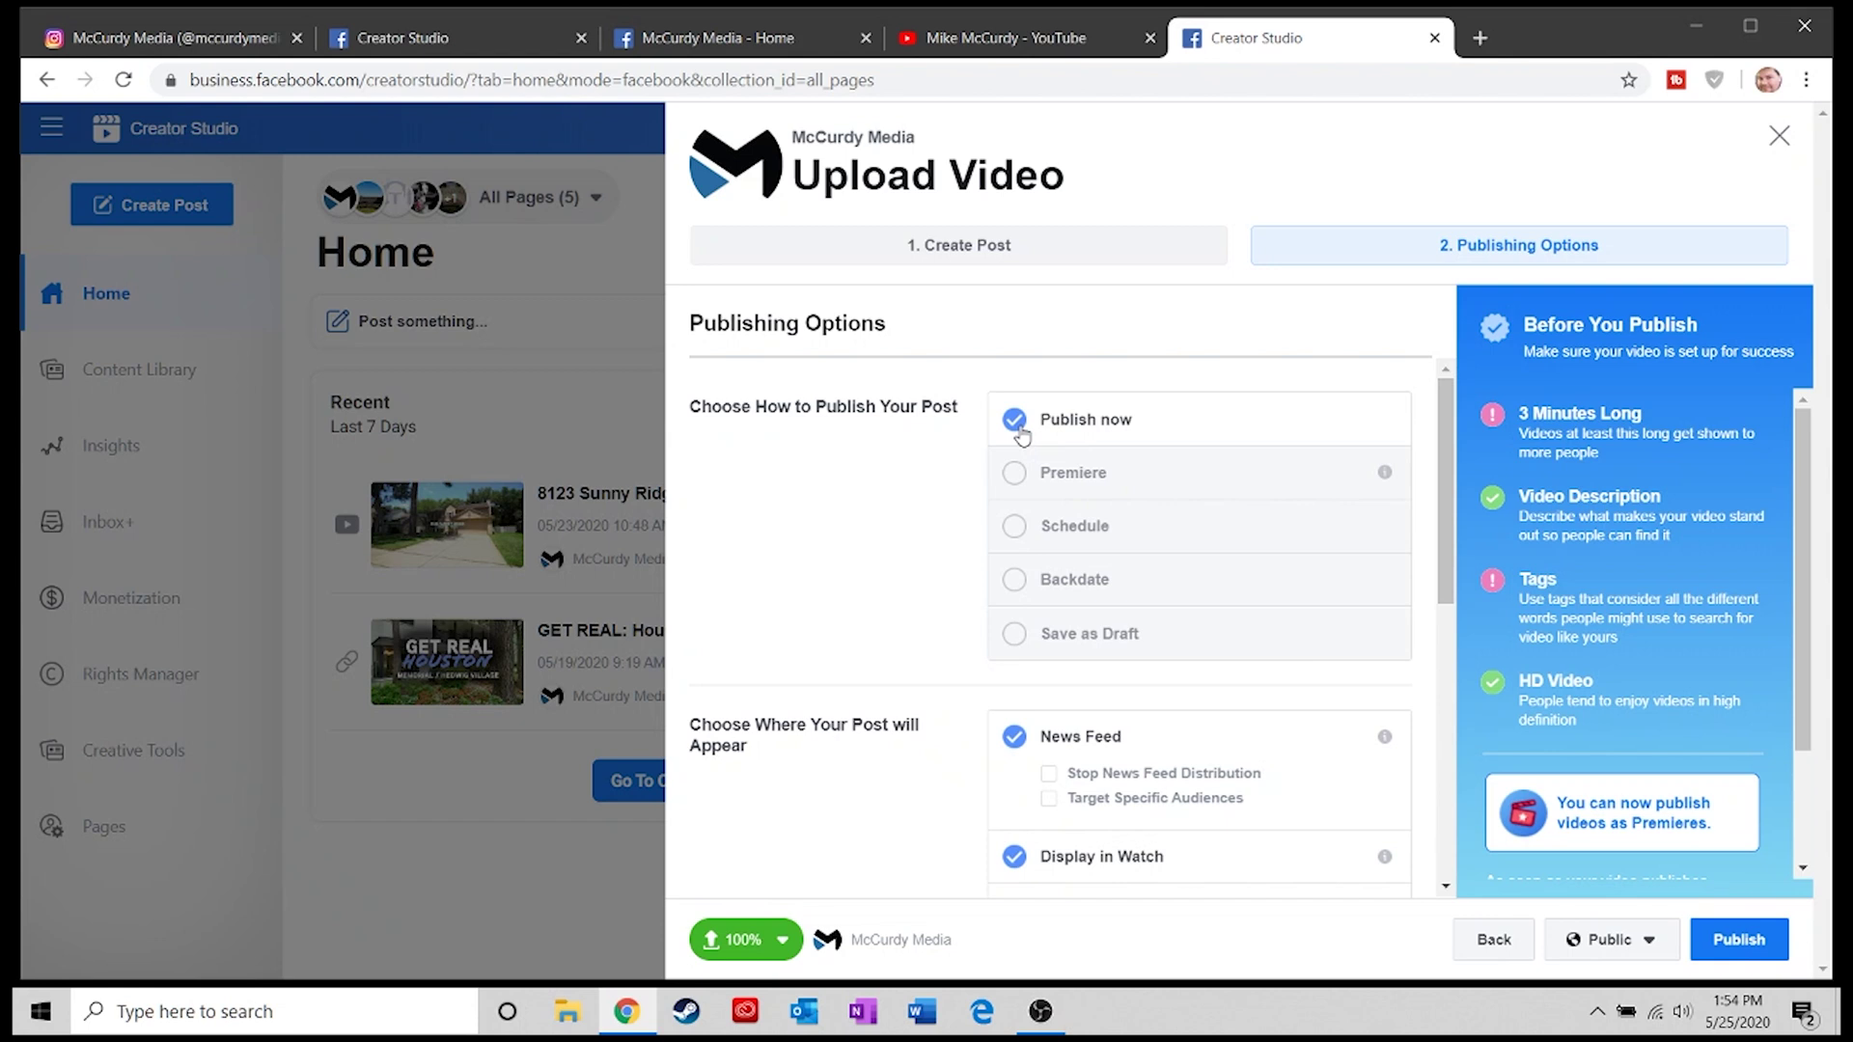
# Switch the video post to scheduled publishing to review its scheduling options.
pyautogui.click(1015, 526)
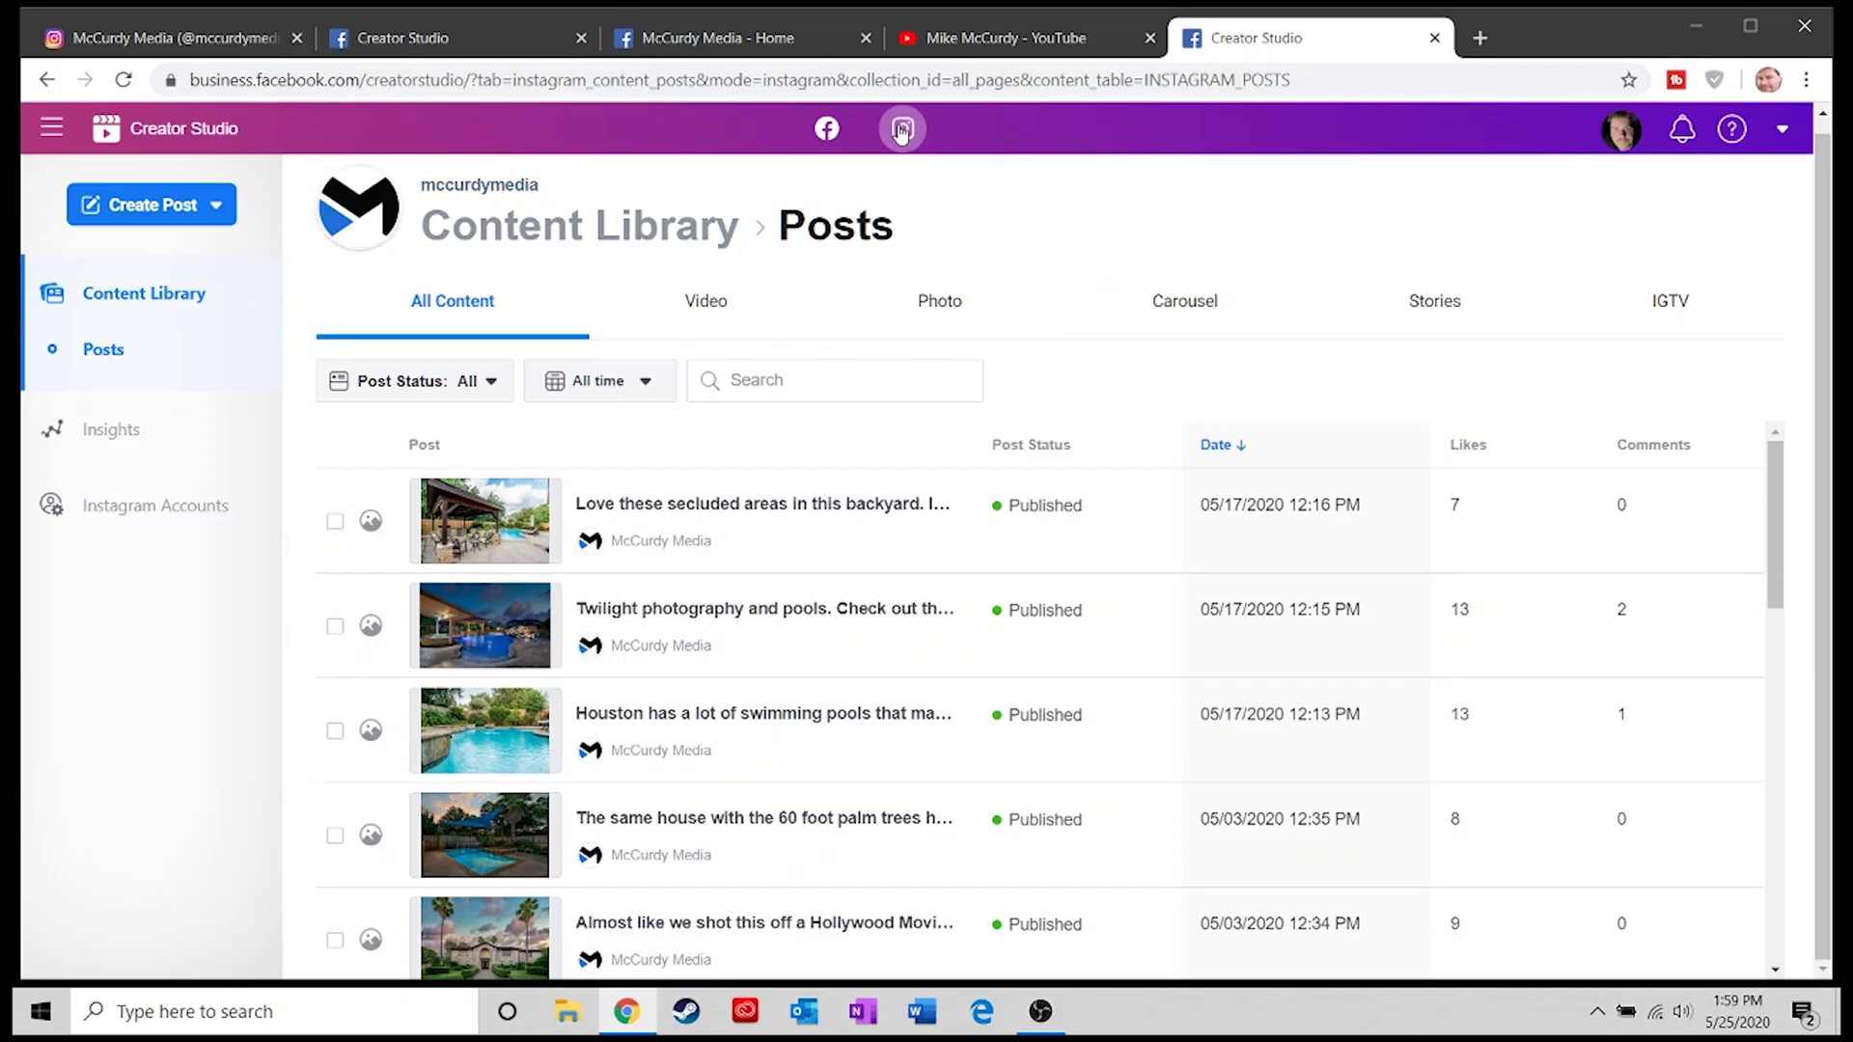
# Refresh the Instagram posts library, then choose IGTV as the new post type.
pyautogui.click(905, 138)
pyautogui.click(209, 216)
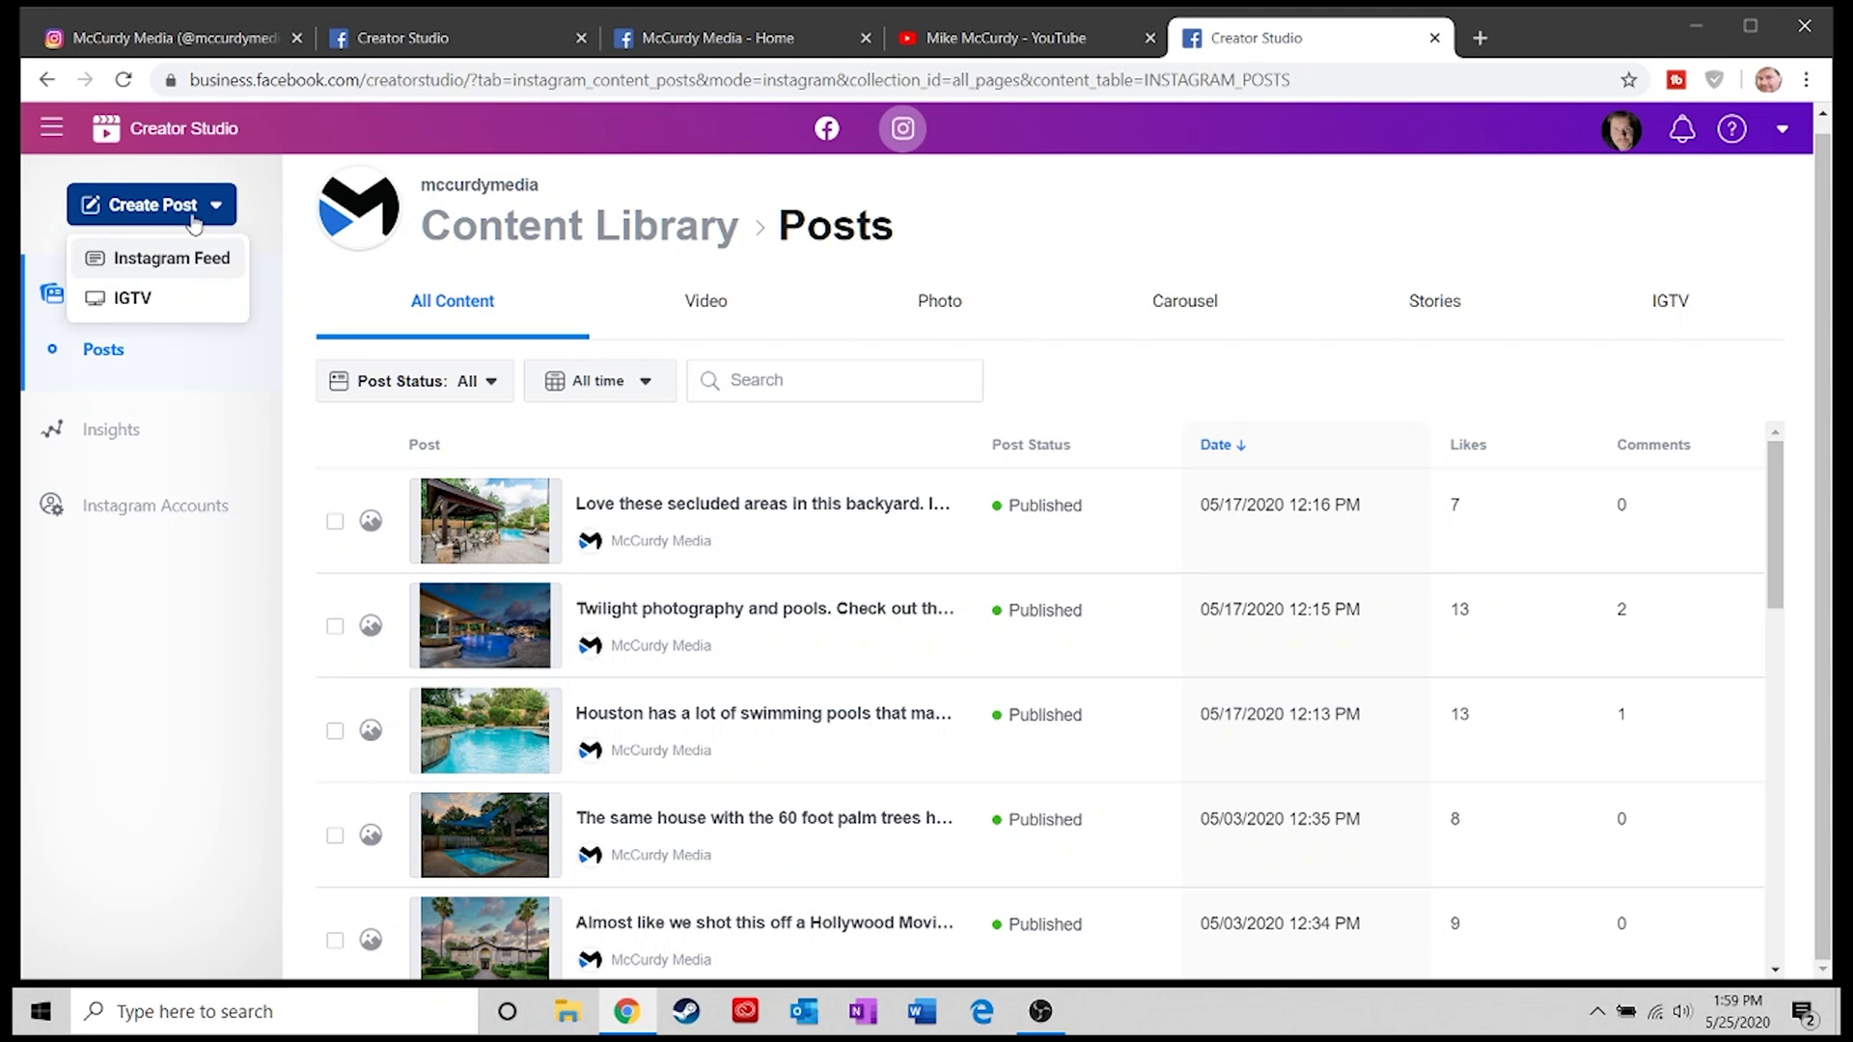
pyautogui.click(143, 299)
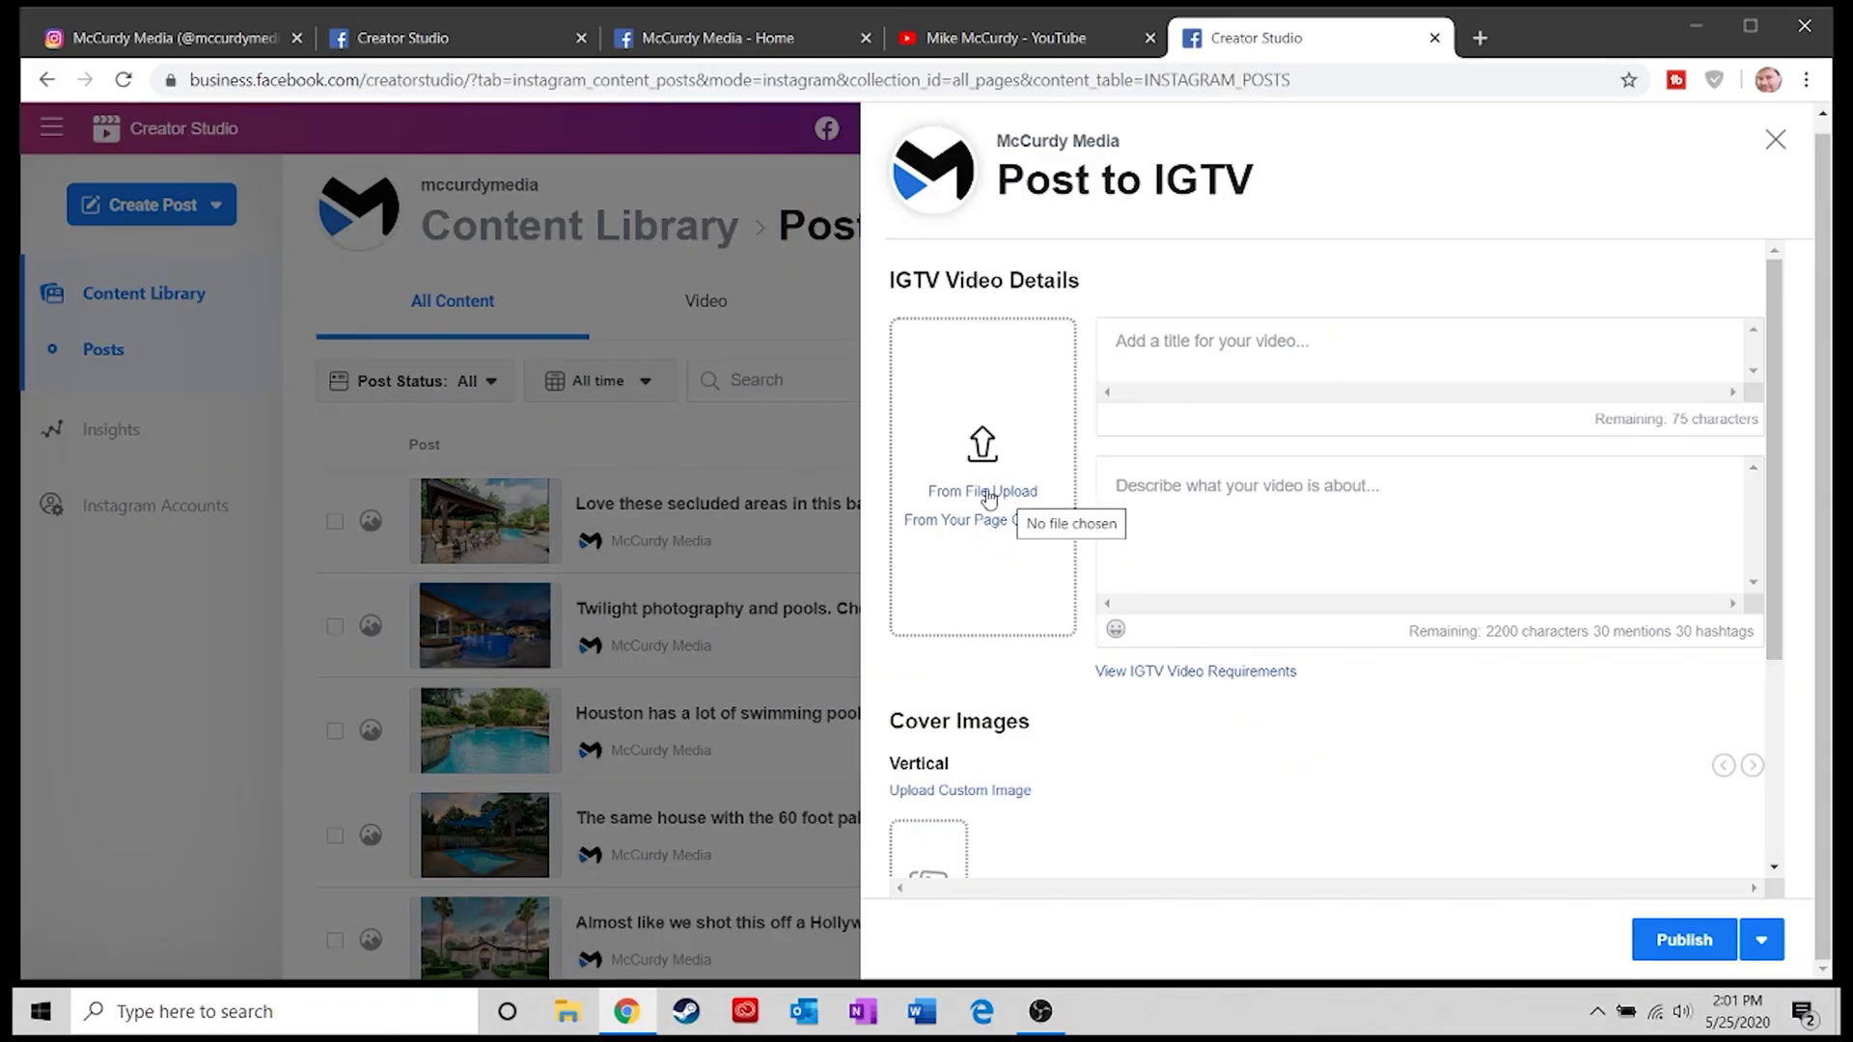
# Attach 8123 Sunny Ridge.mp4 from the Desktop to the IGTV post.
pyautogui.click(988, 494)
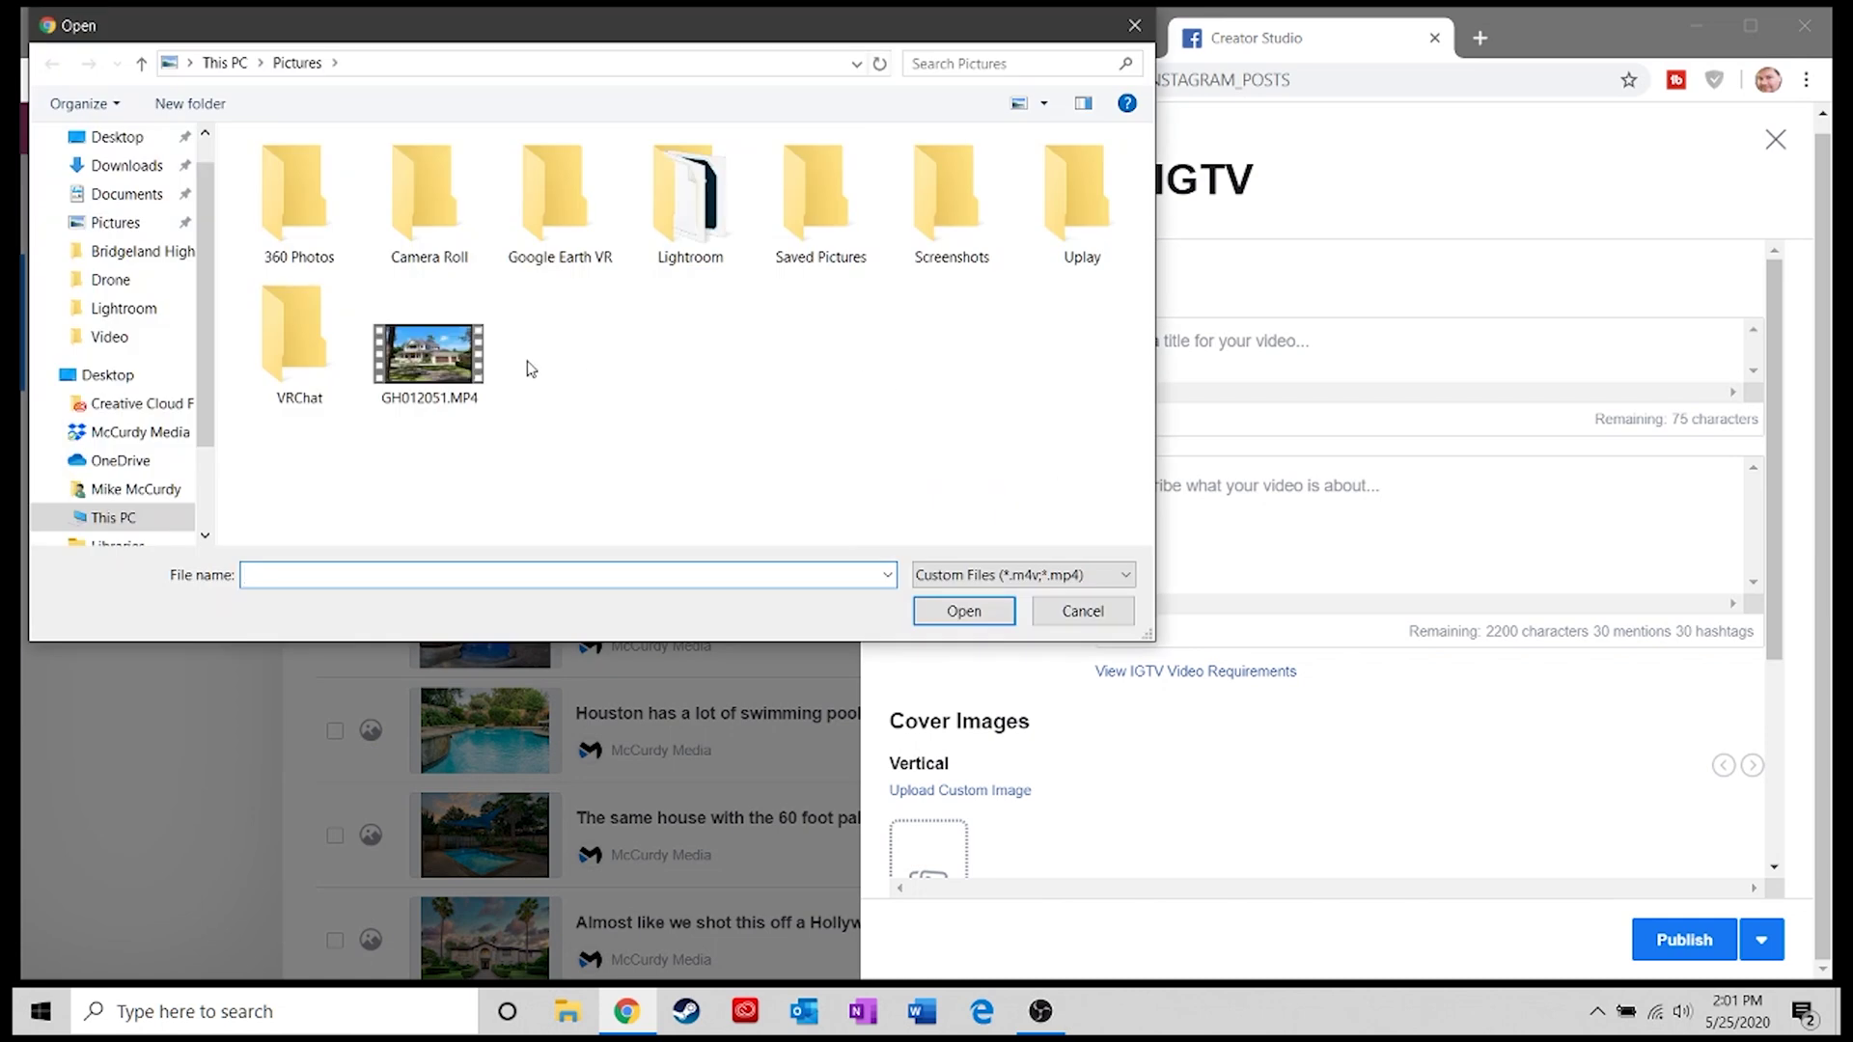
pyautogui.click(116, 136)
pyautogui.click(289, 229)
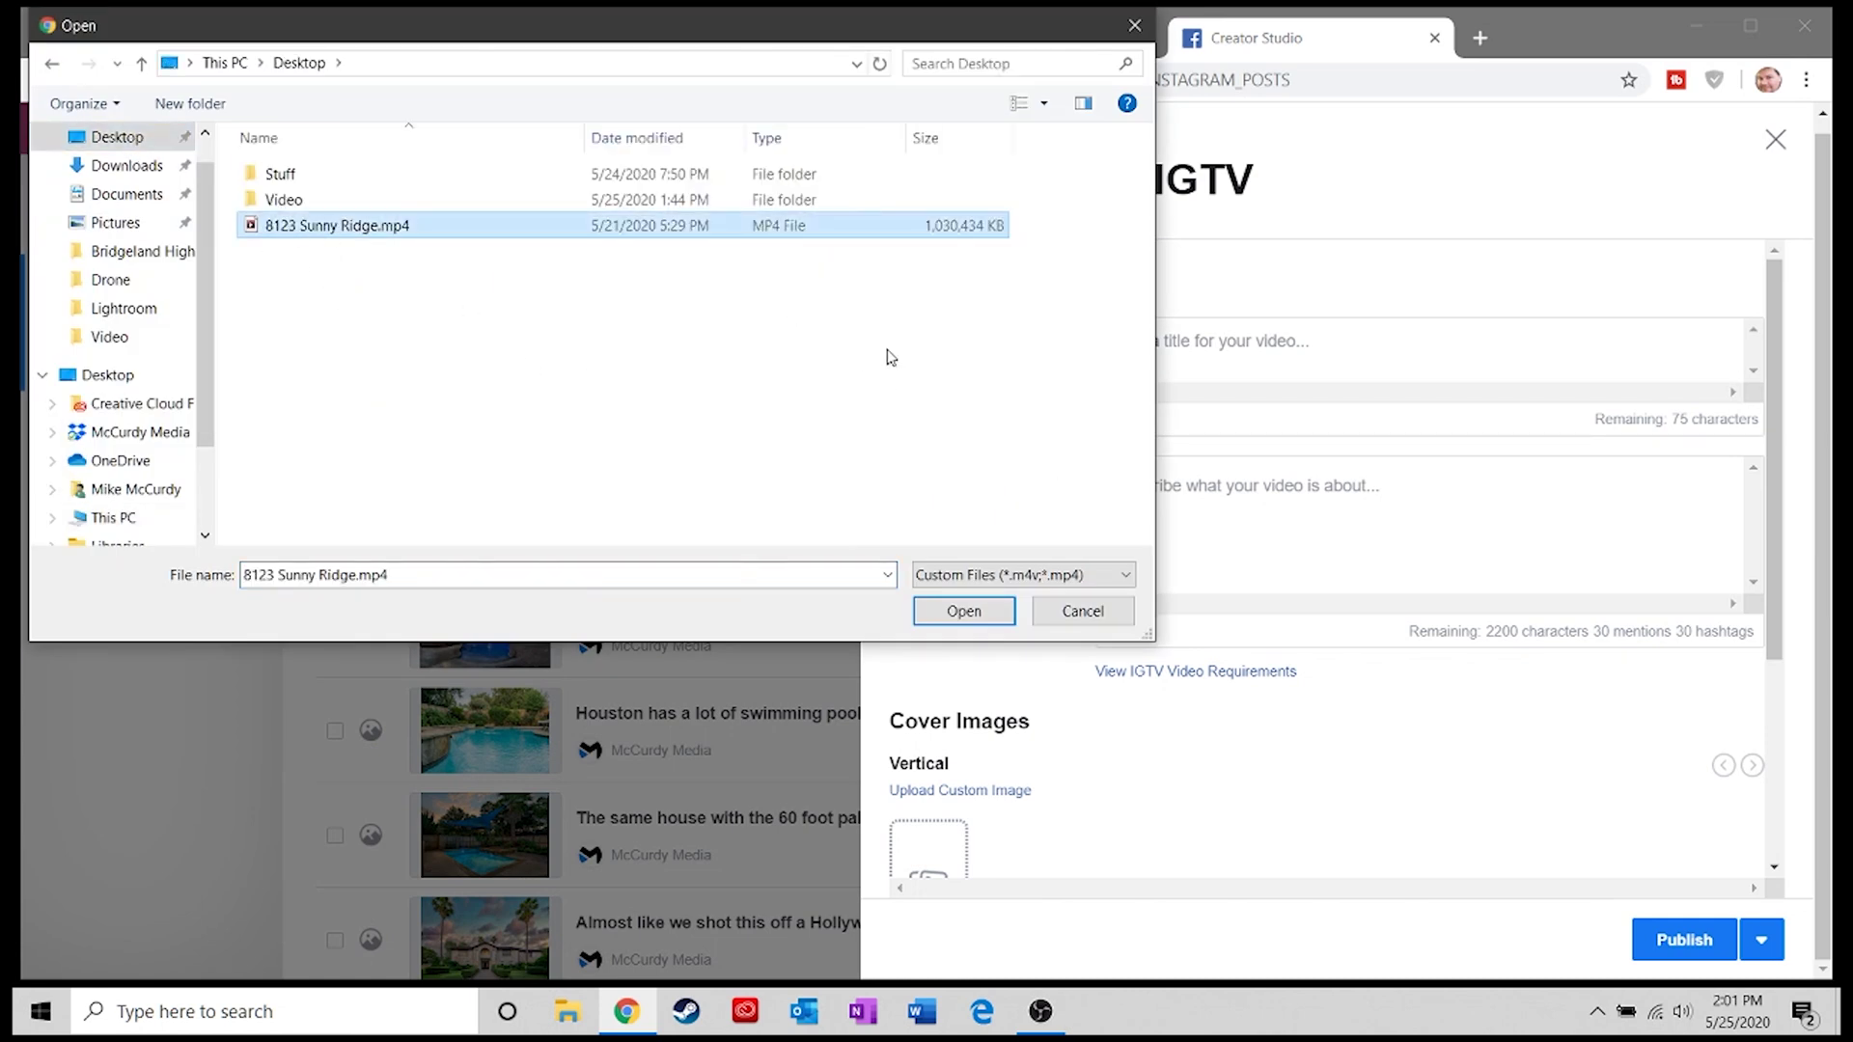
pyautogui.click(949, 614)
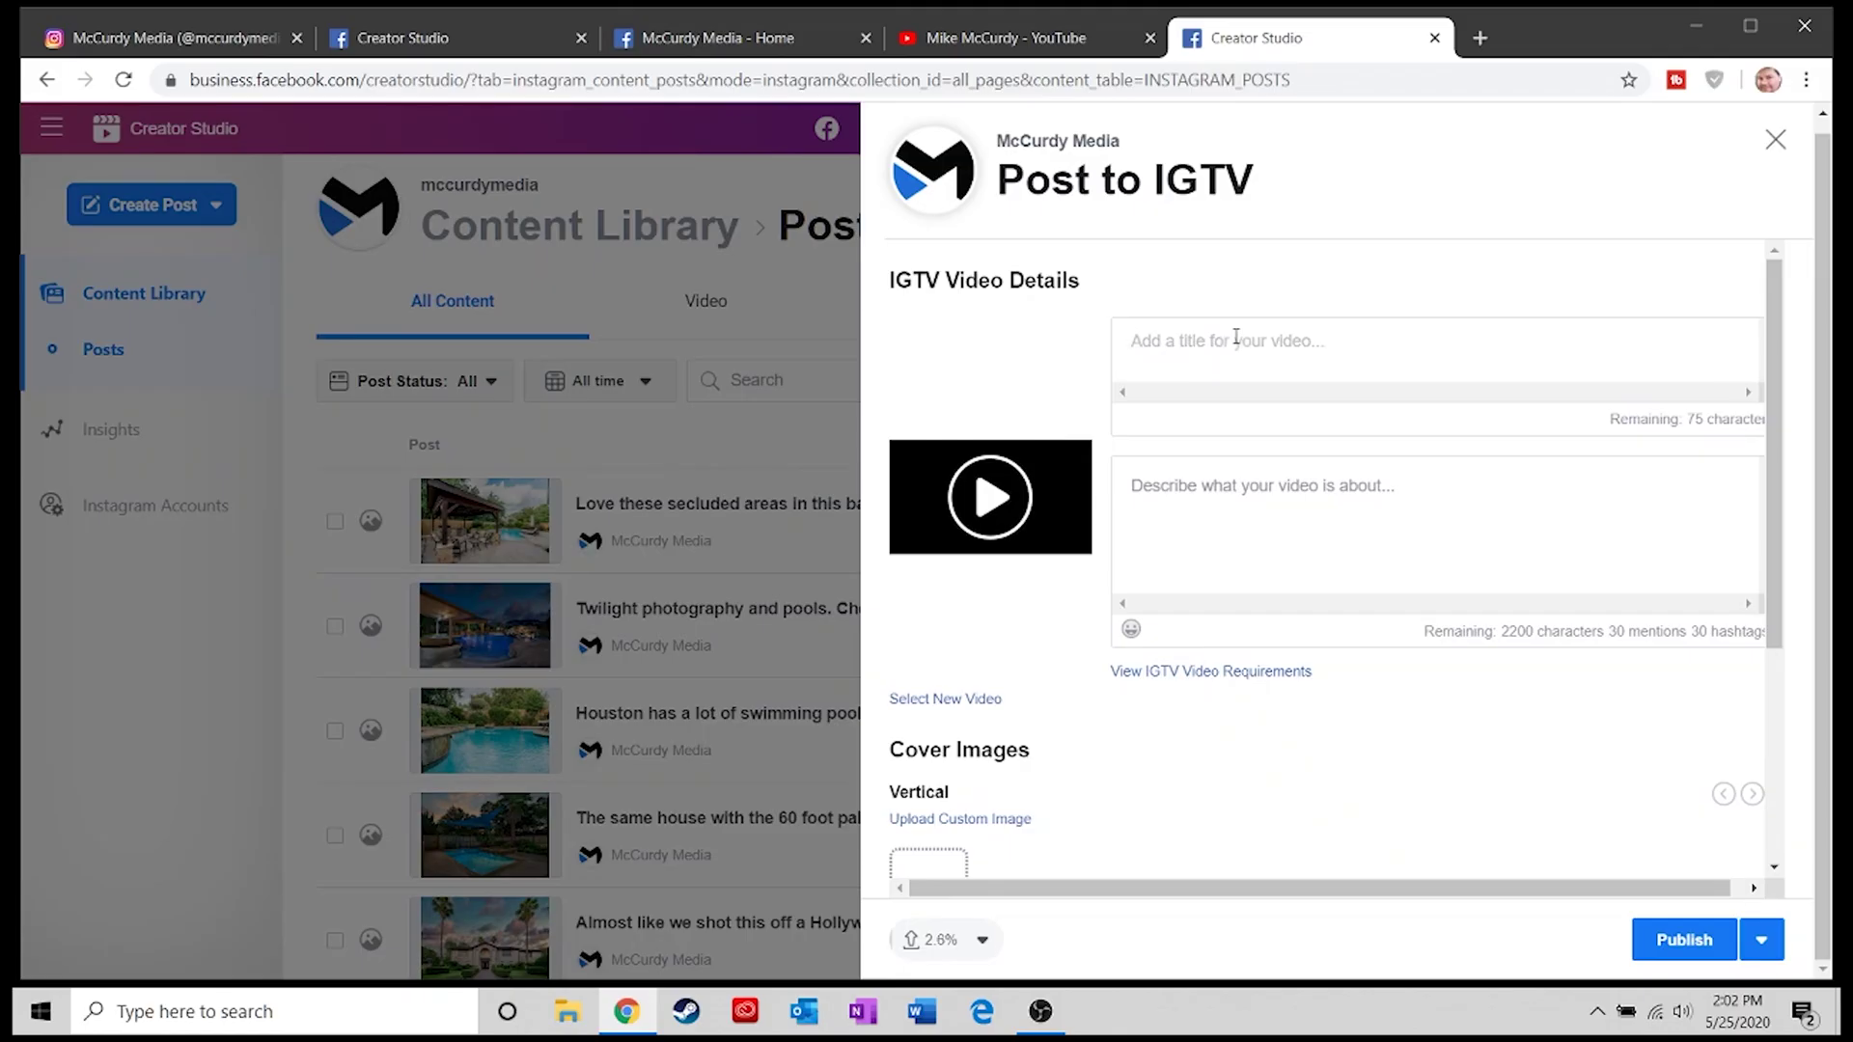
# Title the IGTV post 'test test test' and begin writing its description.
pyautogui.write('test test test')
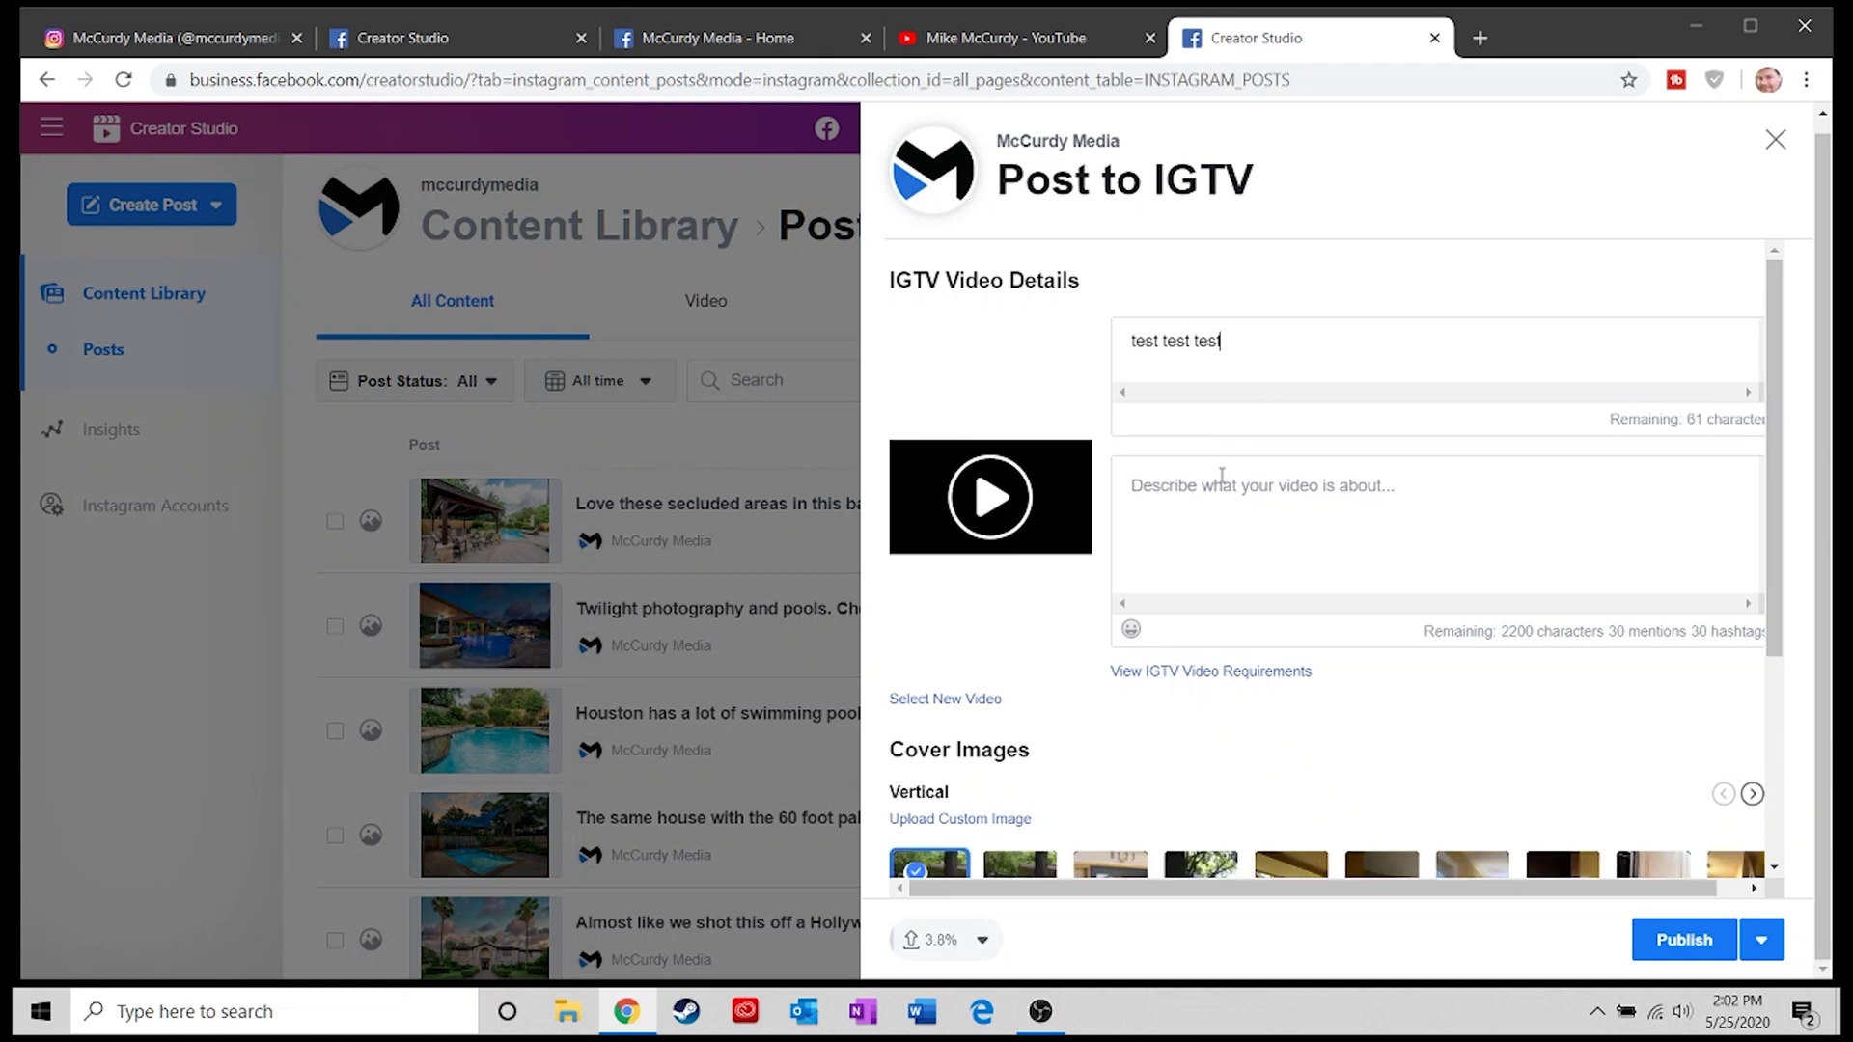
pyautogui.click(1218, 486)
pyautogui.write('b')
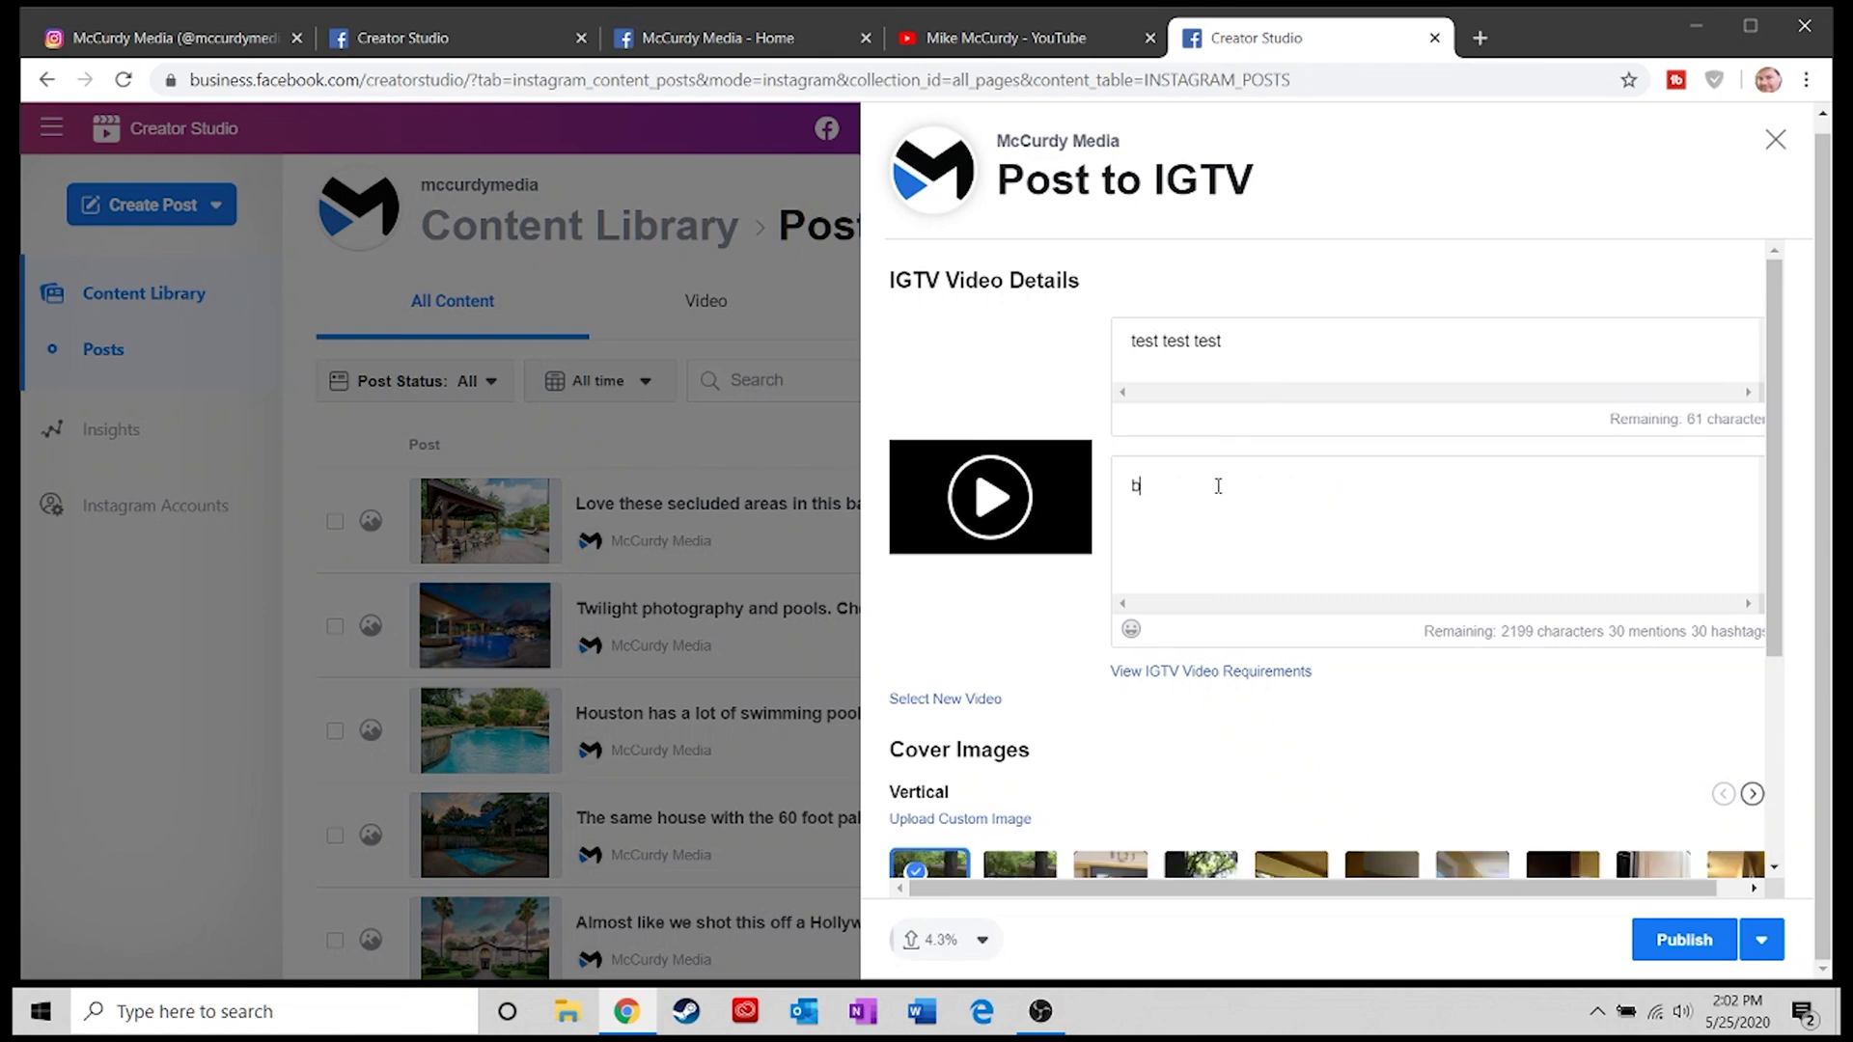